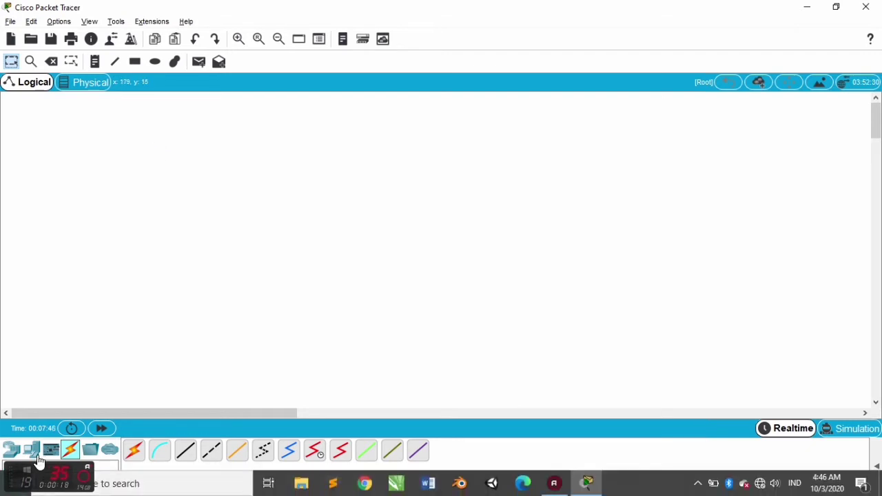
Step: Place two generic PT routers side by side in the middle of the empty workspace
left_click(11, 451)
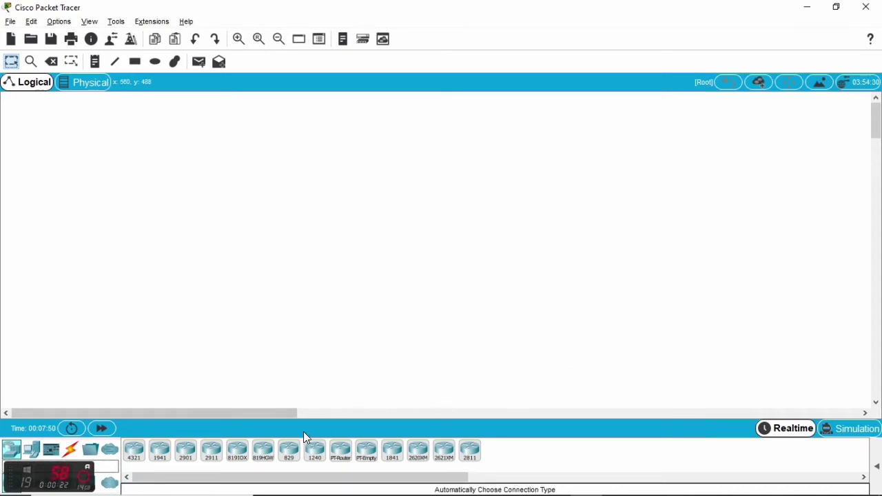
left_click(365, 458)
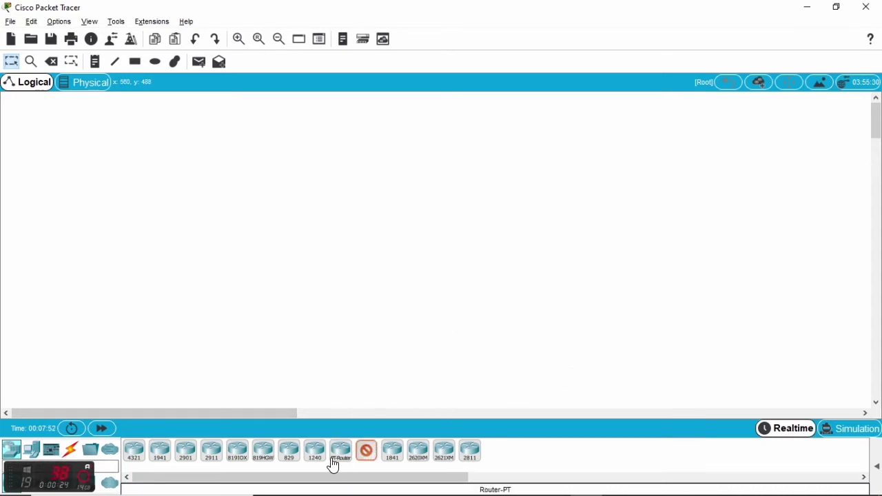
left_click(340, 455)
left_click(329, 268)
left_click(340, 452)
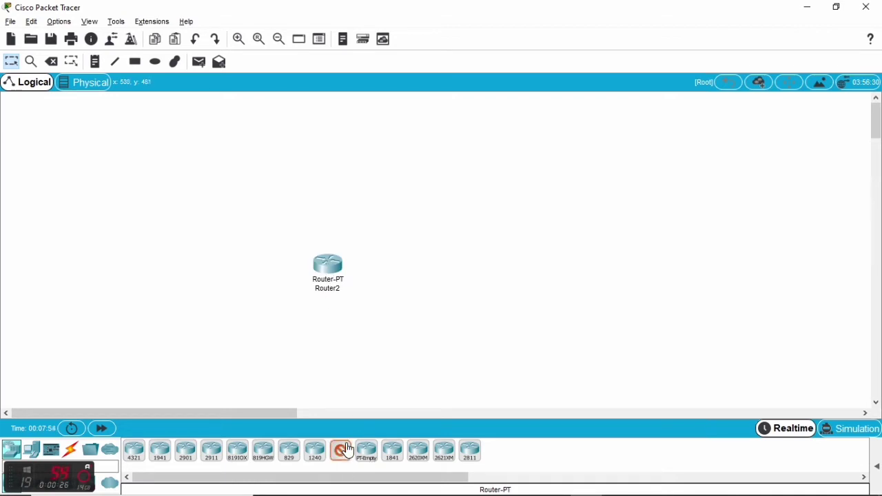
left_click(441, 270)
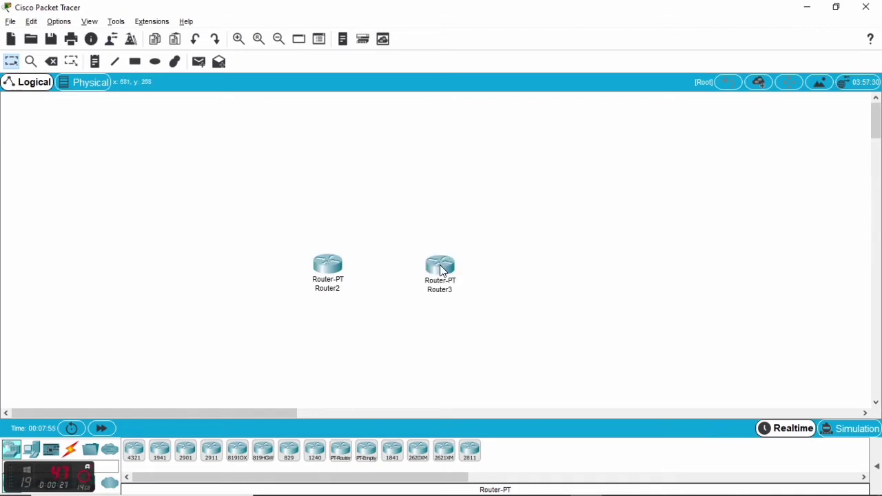
Step: Add a generic PT switch to the left of the two routers
left_click(33, 485)
left_click(159, 460)
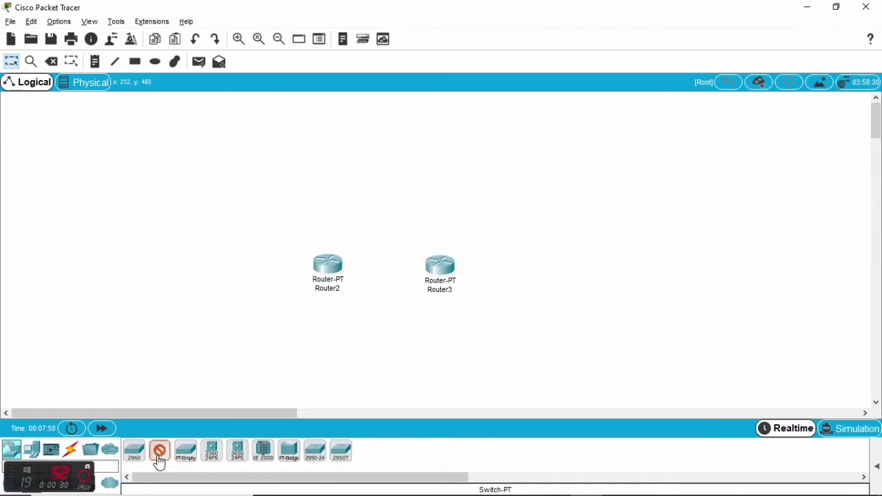
left_click(227, 270)
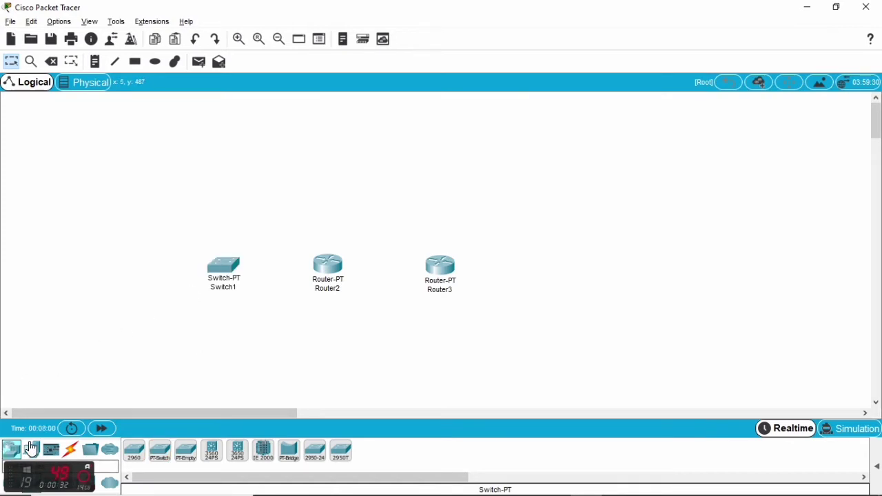
Step: Place two PCs one above the other left of the switch, and a generic server right of Router3
left_click(31, 449)
left_click(133, 451)
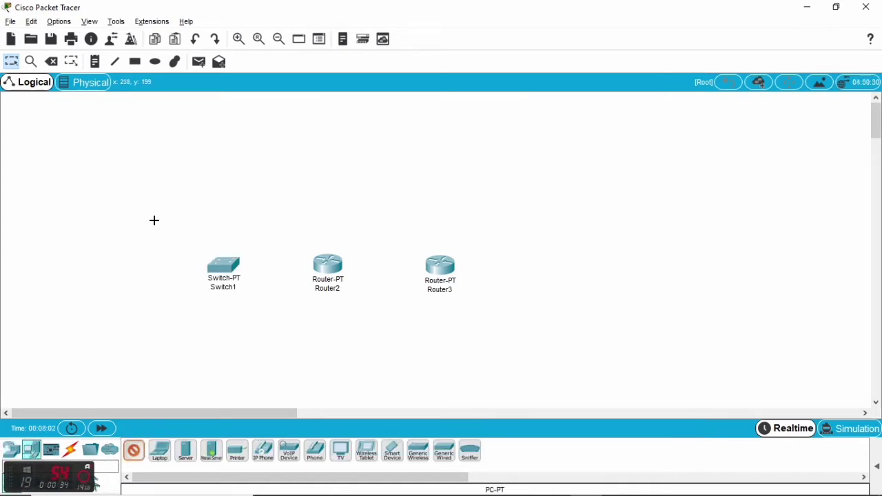
left_click(154, 220)
left_click(135, 452)
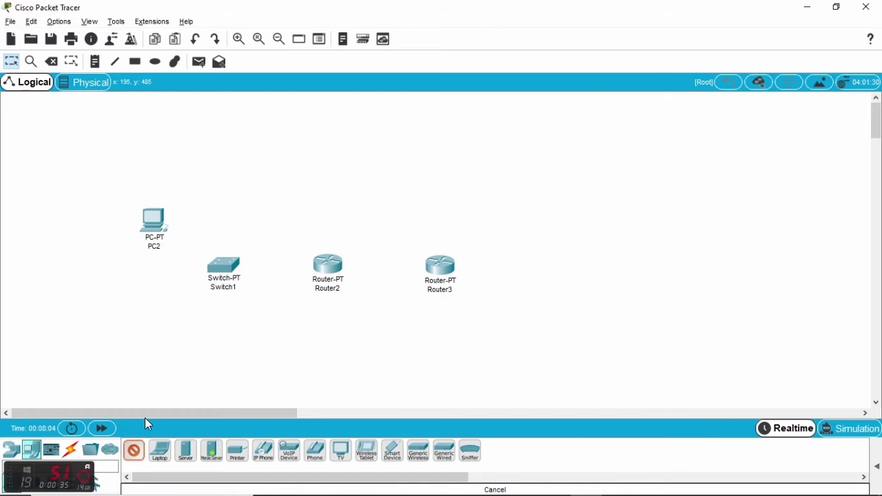
left_click(147, 292)
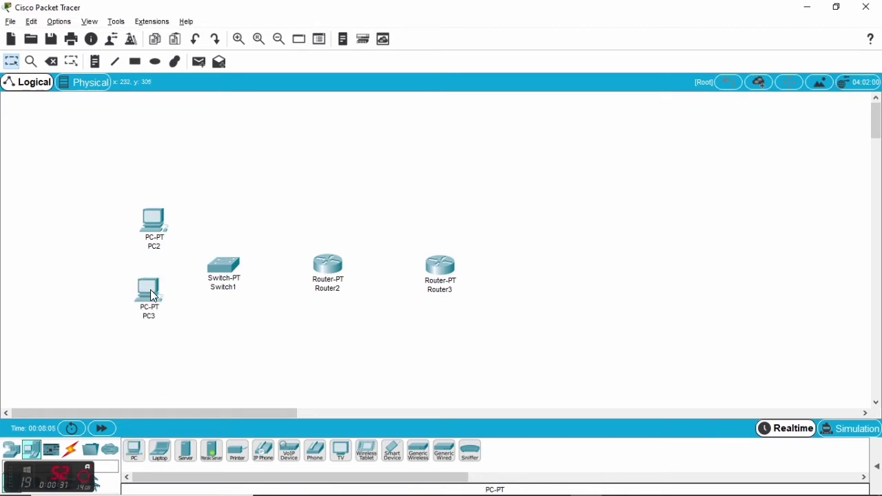
left_click(185, 451)
left_click(547, 266)
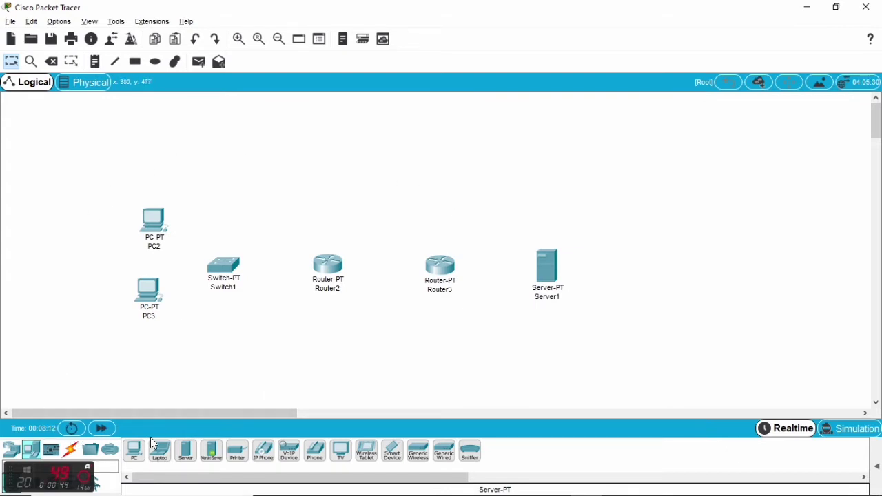
Step: Connect PC2 and PC3 to Switch1 using the automatically chosen connection type
left_click(71, 454)
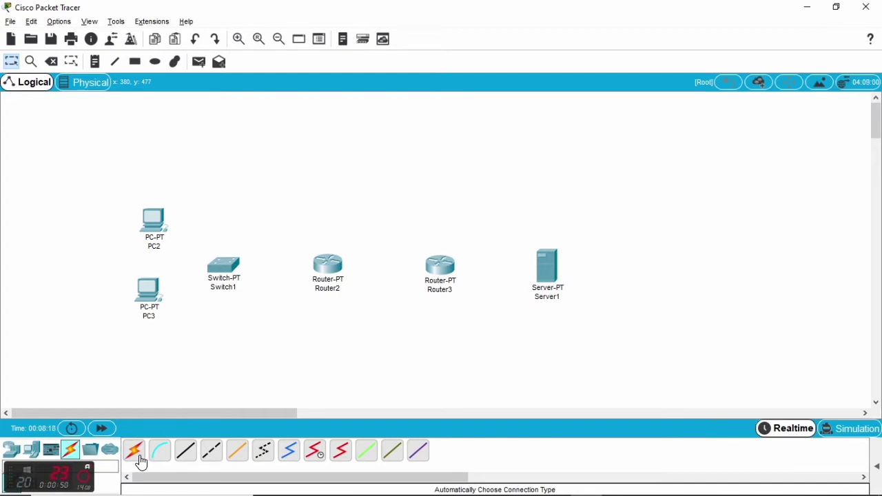
left_click(141, 460)
left_click(154, 229)
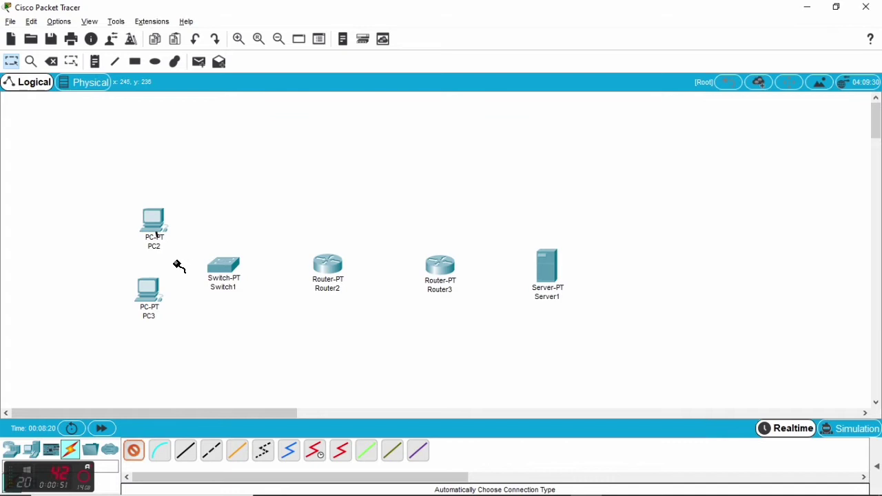
left_click(233, 270)
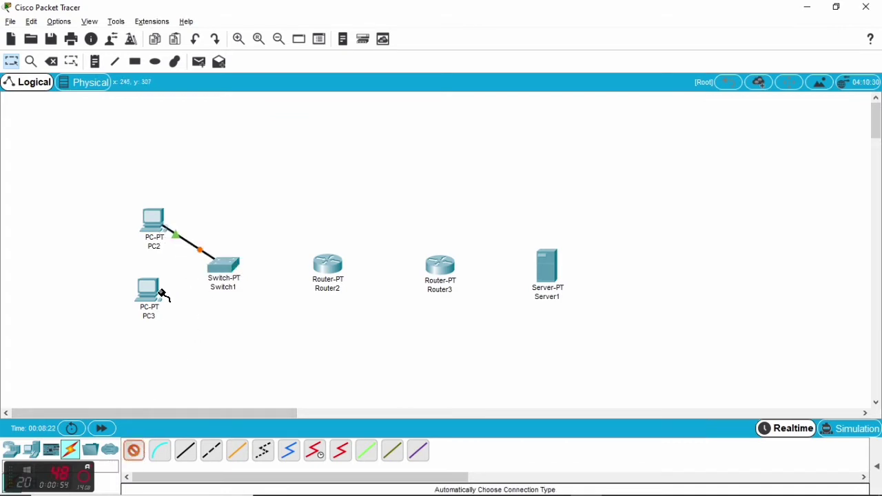
left_click(164, 295)
left_click(214, 270)
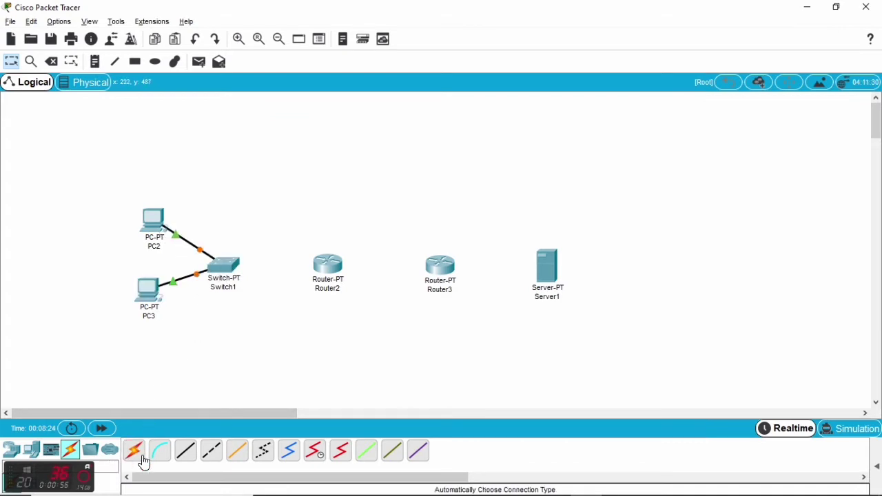
Step: Connect Switch1 to Router2 using the automatically chosen connection type
left_click(142, 460)
left_click(227, 269)
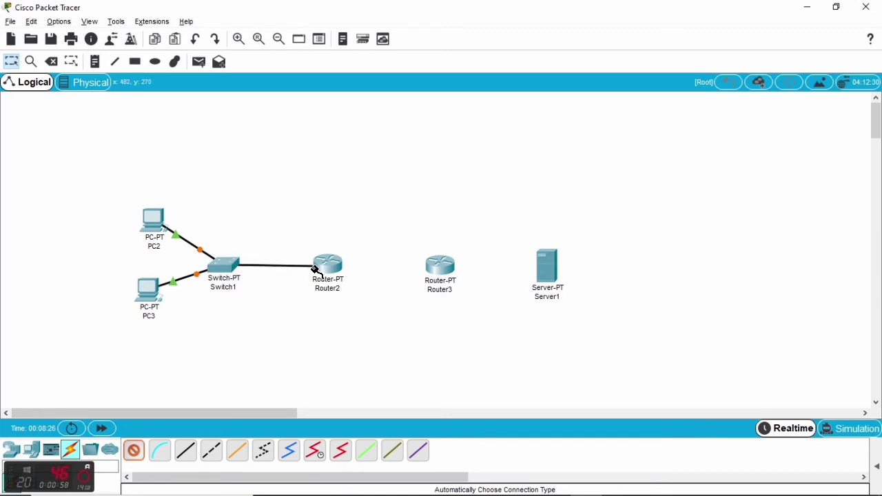
left_click(317, 269)
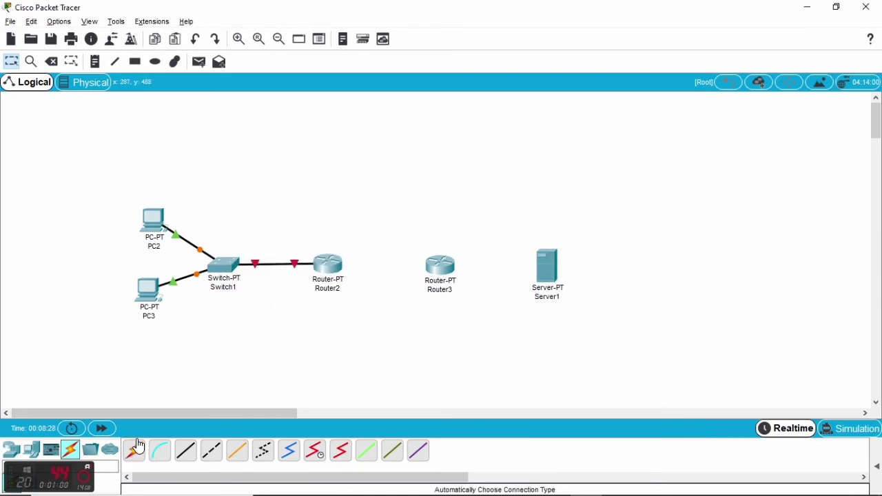
Step: Link Router2 to Router3 and Router3 to Server1 using the automatically chosen connection type
left_click(135, 451)
left_click(329, 269)
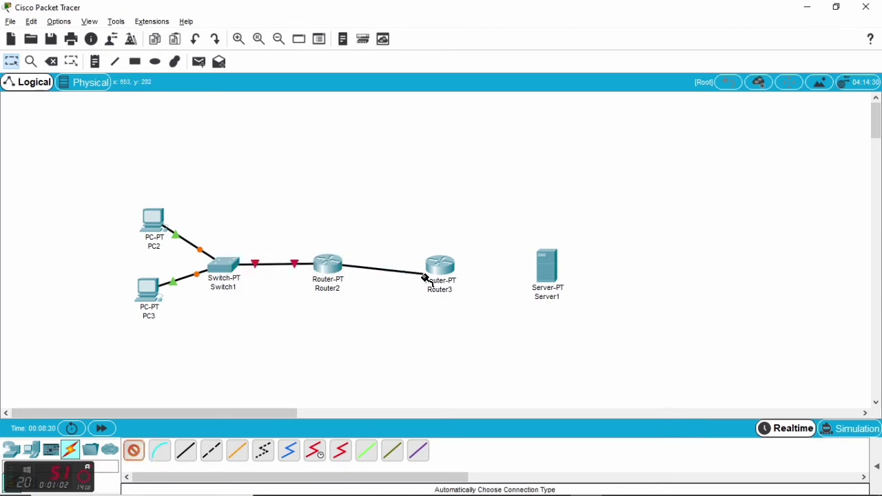
left_click(427, 278)
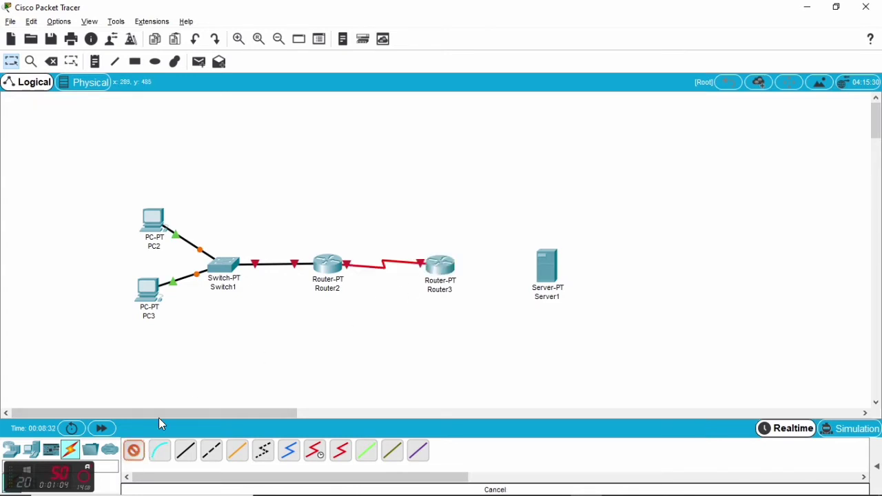
left_click(441, 260)
left_click(548, 269)
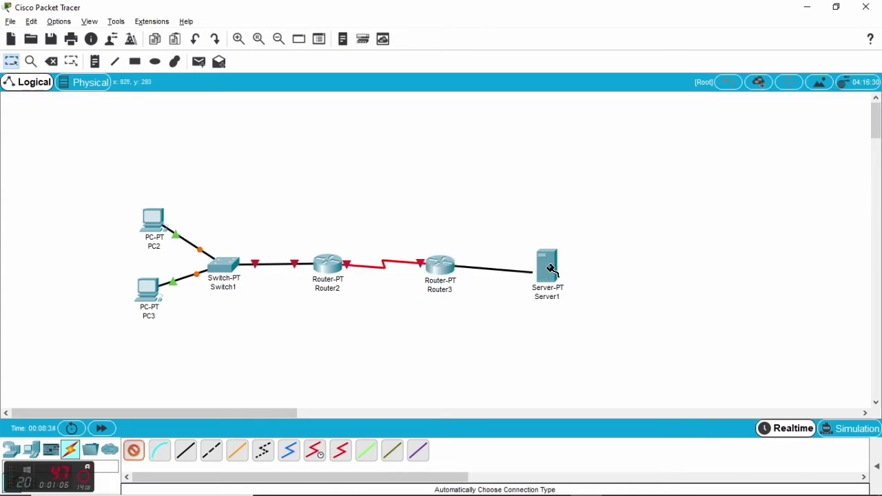
left_click_drag(126, 175, 554, 301)
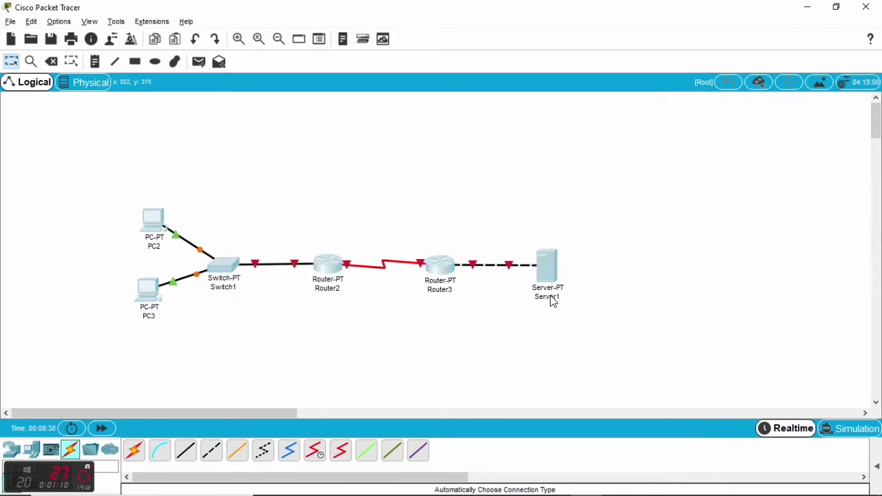
left_click(503, 348)
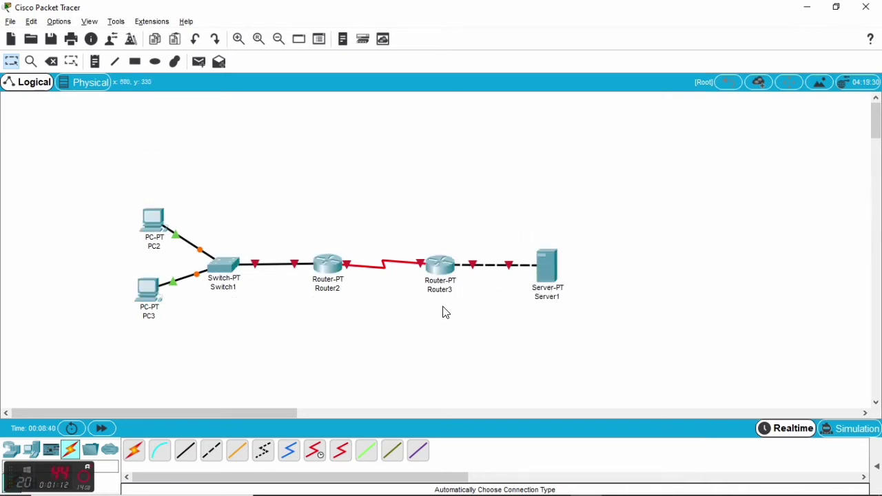
left_click_drag(390, 156, 75, 355)
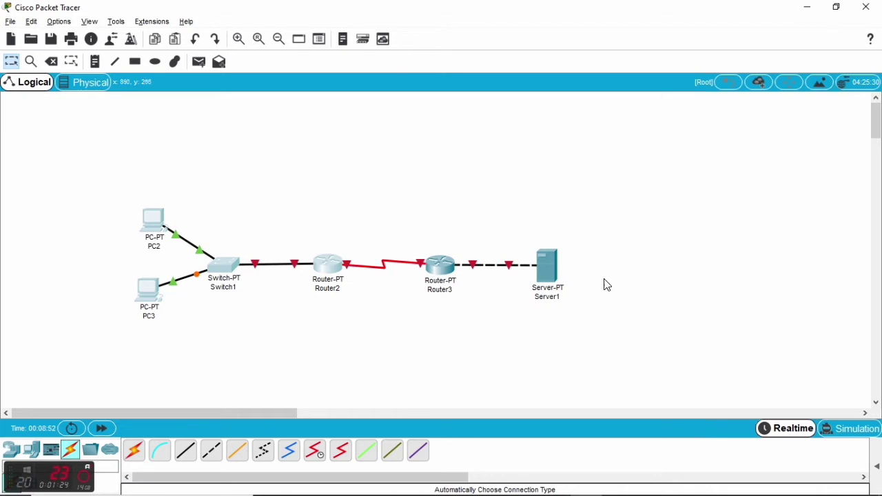
Step: Rename Router3 as ISP and Server1 as INTERNET
left_click(448, 289)
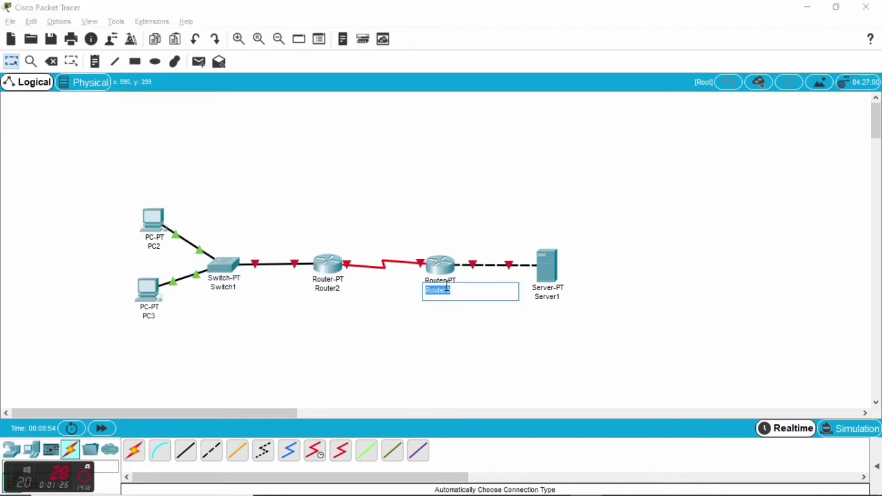
key("BackSpace")
key("Return")
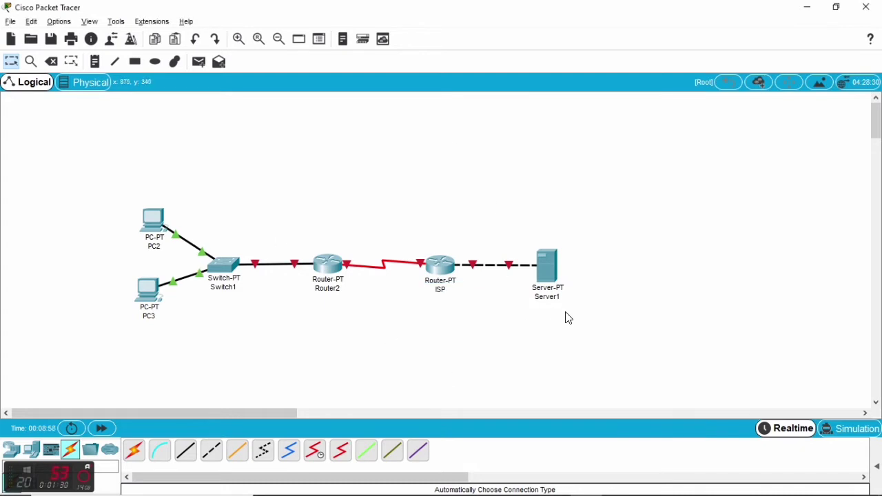
left_click(551, 298)
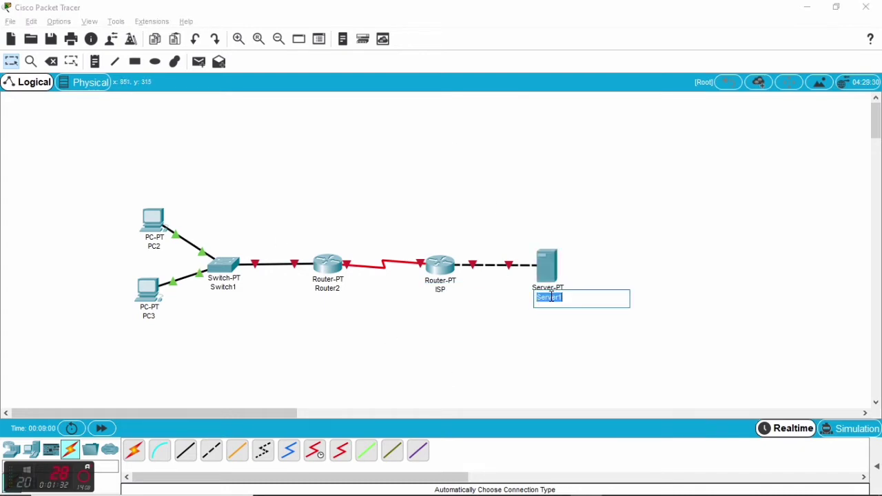
key("BackSpace")
left_click(408, 142)
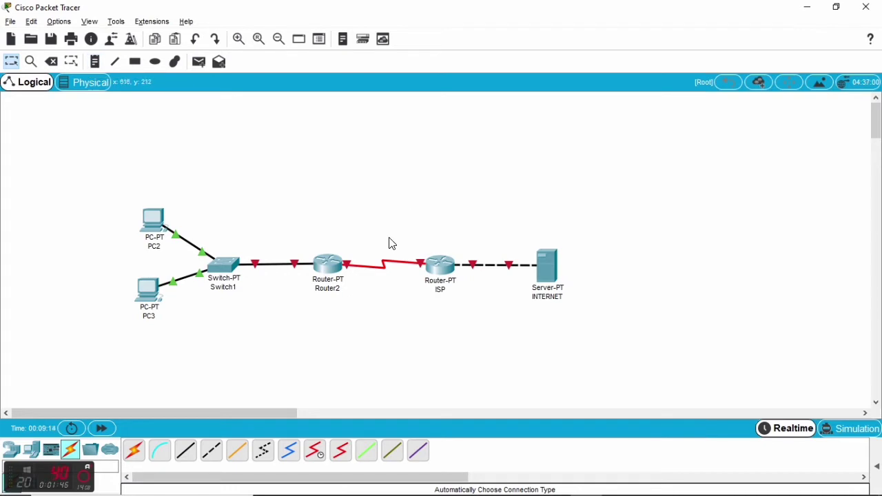
Step: Add a text note reading "200.1.1.4 - 200.1.1.8" and position it just above Router2
left_click(97, 60)
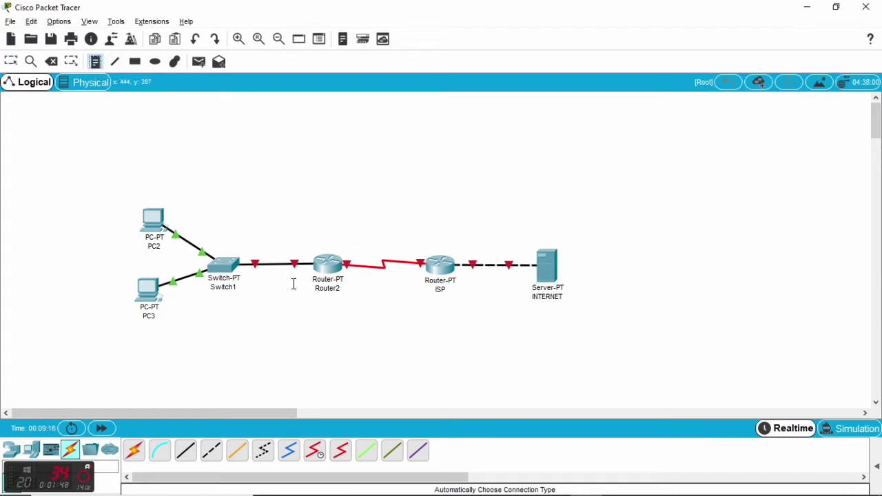
left_click(308, 244)
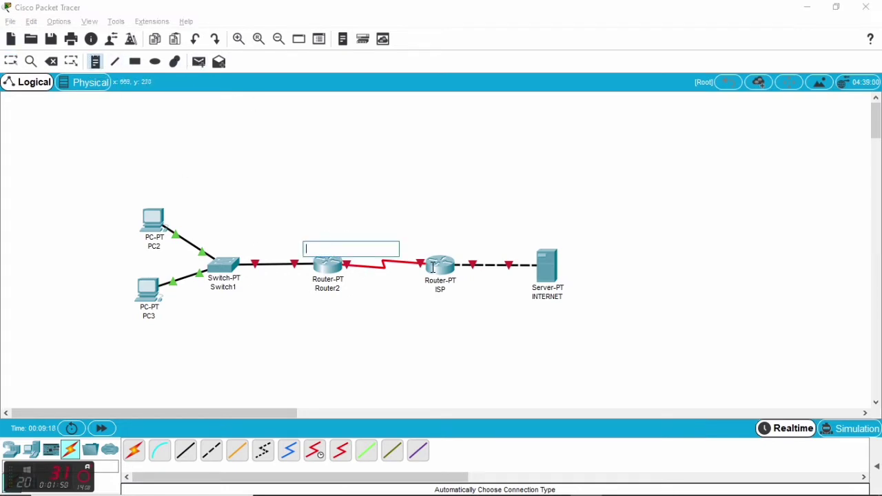
type("200.1.1.4 - 200.1.1.8")
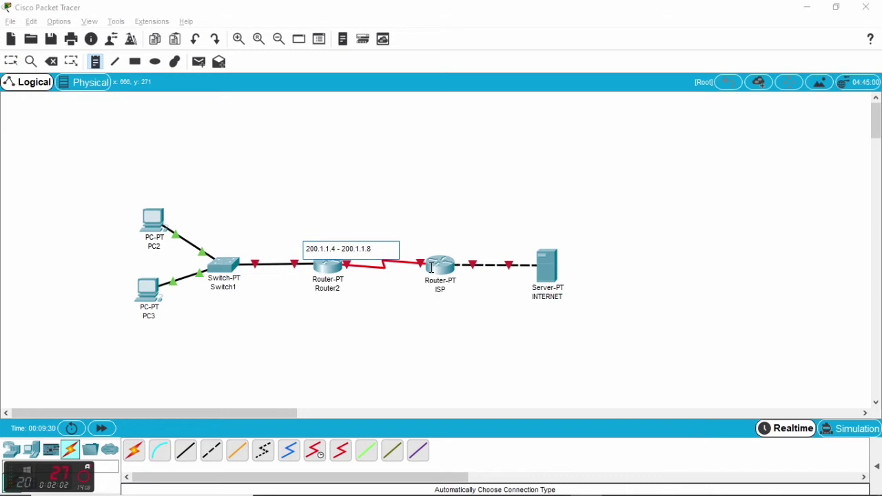
left_click(10, 64)
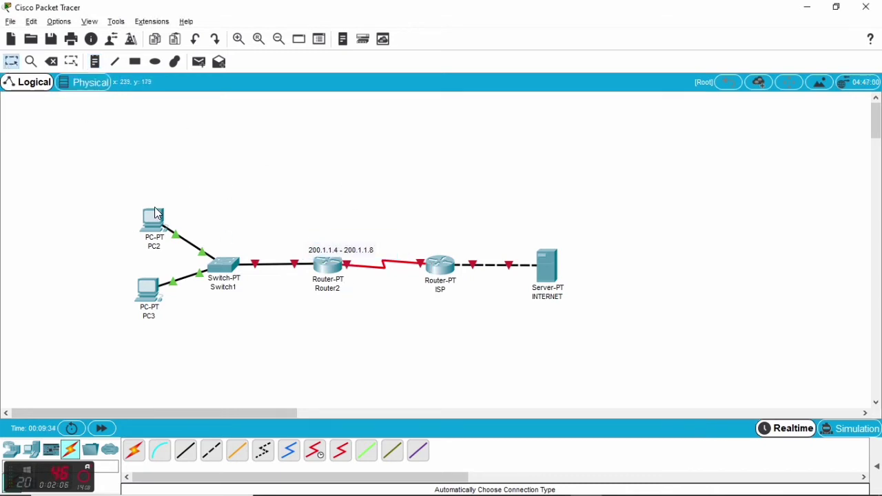
left_click_drag(366, 251, 355, 240)
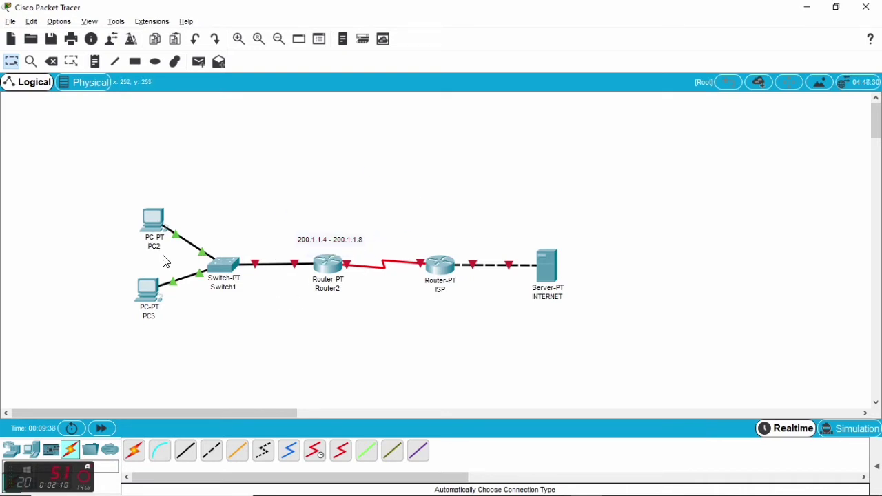
Step: Configure PC2 with static IP address 192.168.4.2, subnet mask 255.255.255.0 and default gateway 192.168.4.1
mouse_move(162, 223)
left_click(147, 221)
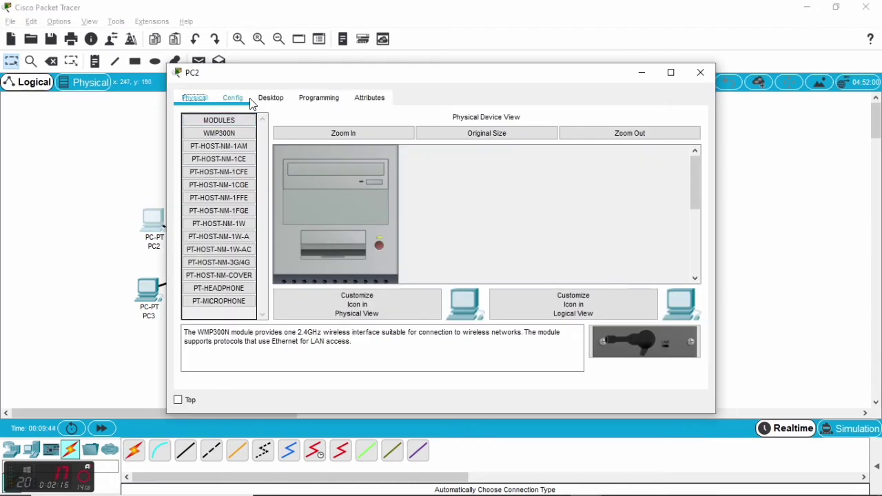
left_click(271, 98)
left_click(246, 142)
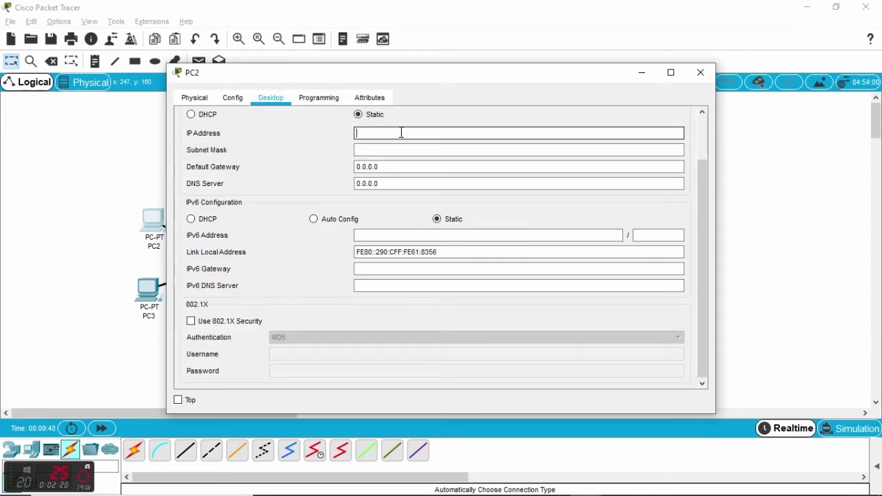
type("192.168.4.2")
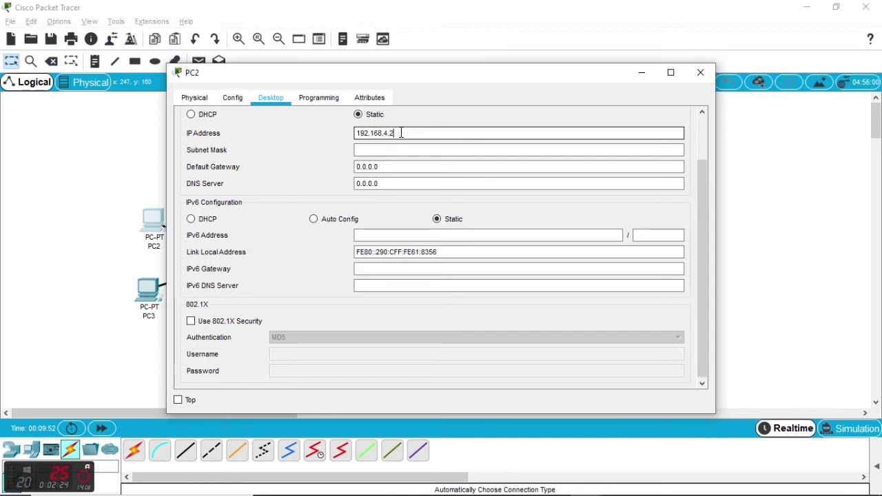
key("Tab")
key("Tab")
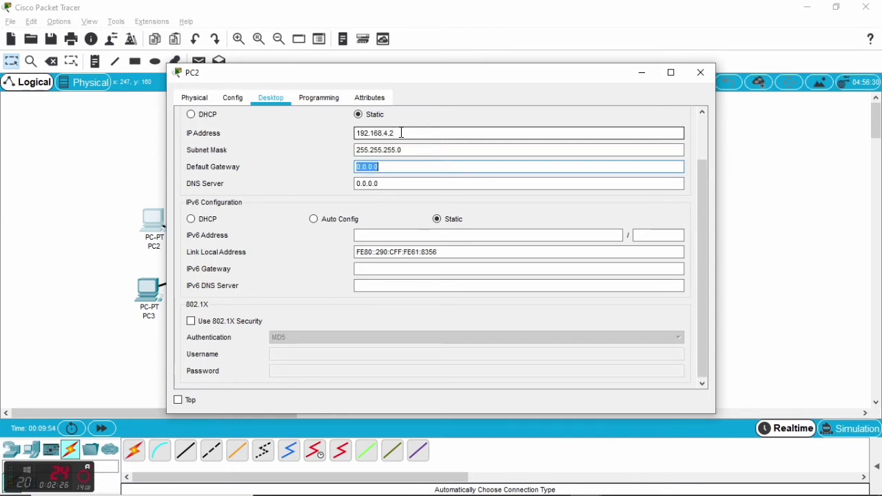
type("192.168.4.1")
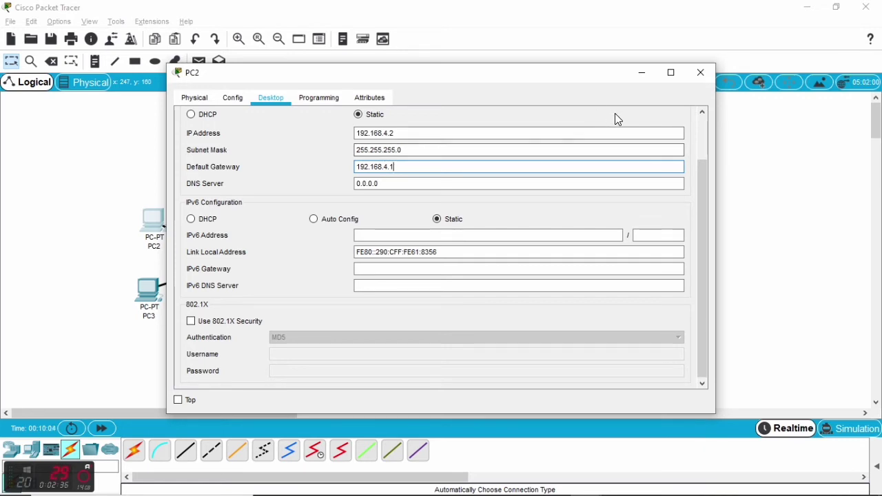
left_click(704, 73)
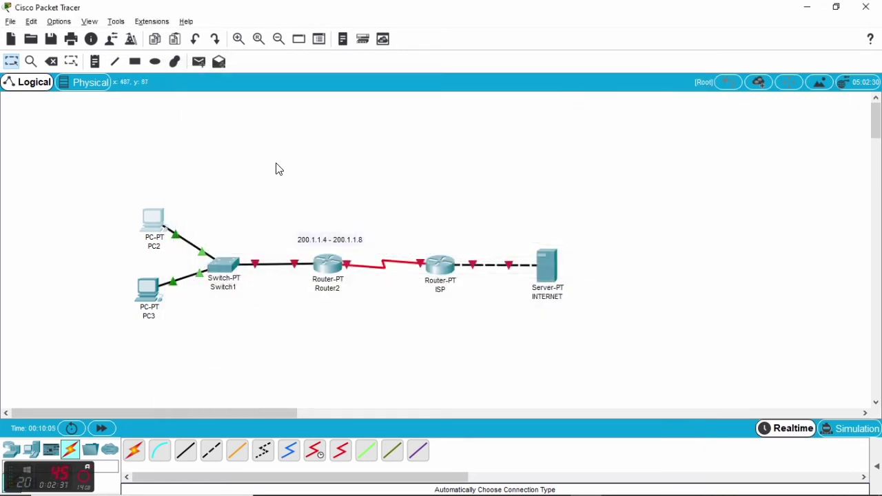
Step: Configure PC3 with static IP address 192.168.4.8, subnet mask 255.255.255.0 and the same default gateway as PC2
left_click(156, 288)
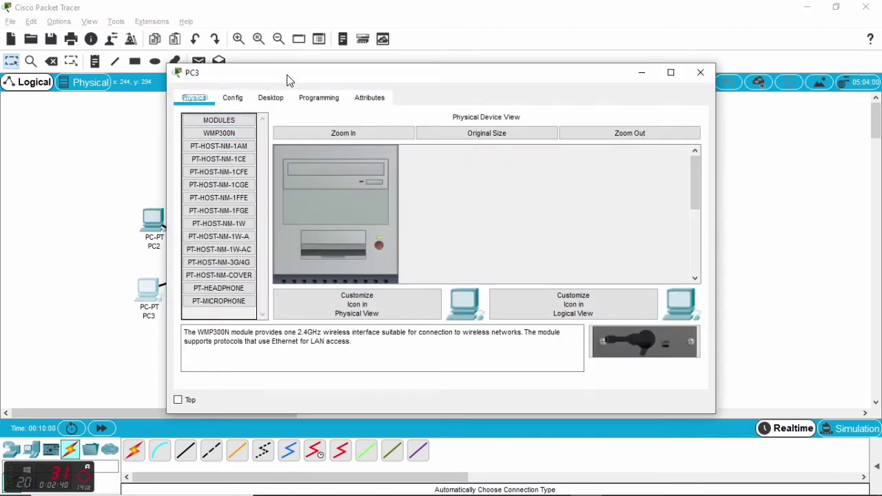
left_click(270, 103)
left_click(239, 152)
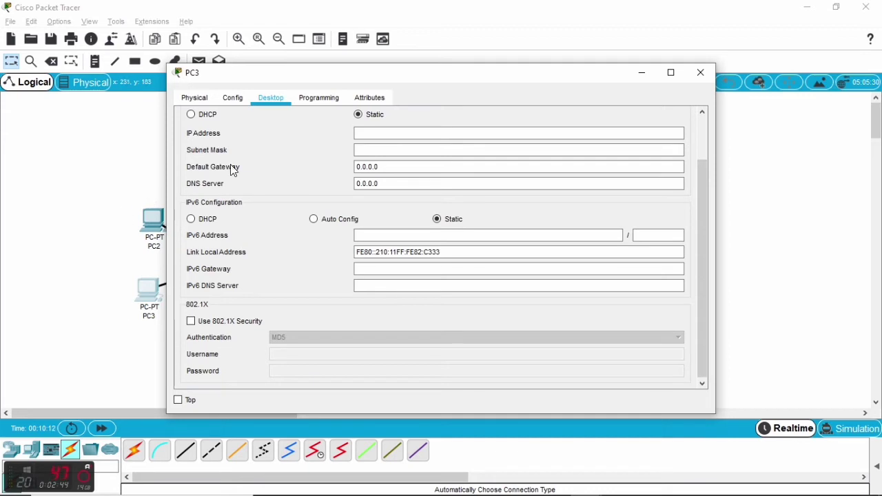
left_click(387, 135)
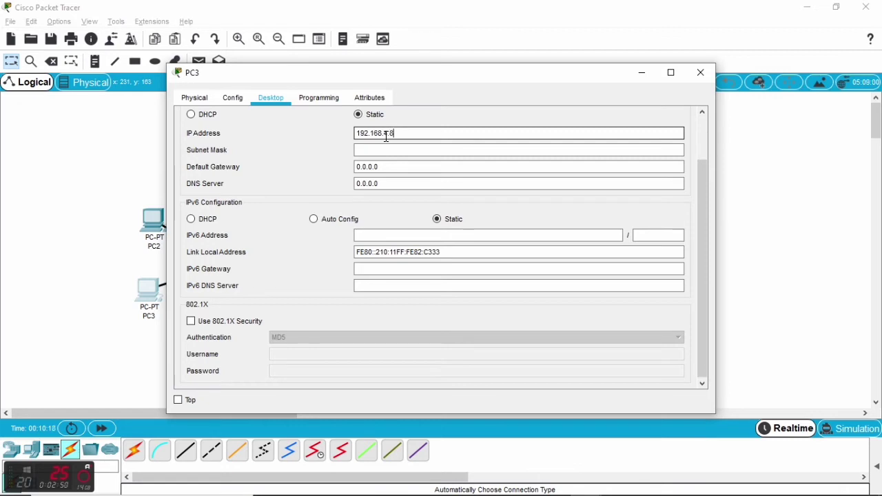
type("192.168.1.8")
key("Tab")
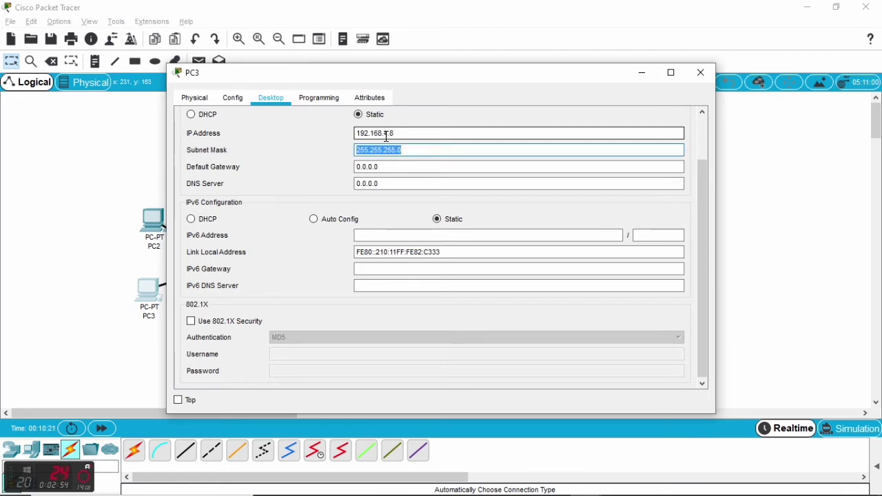
key("Tab")
type("192")
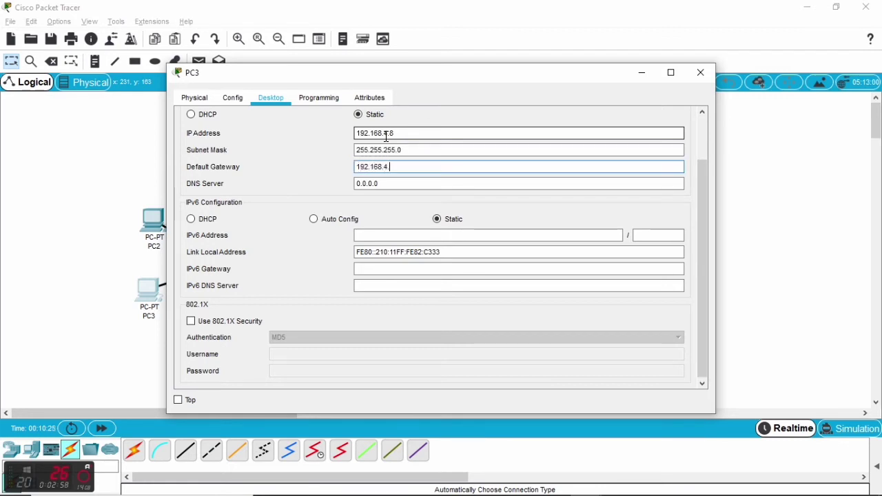
left_click(700, 72)
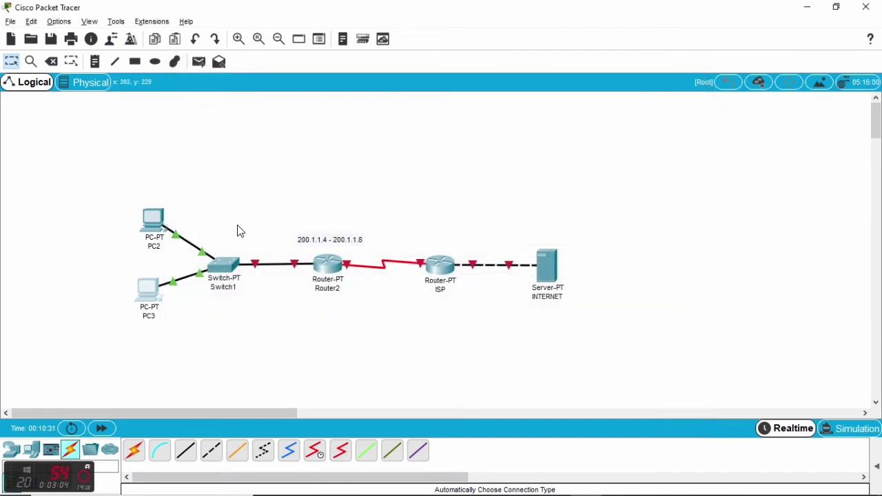
Step: Check Router2's interface list and identify which of its ports connects to Switch1
left_click(335, 273)
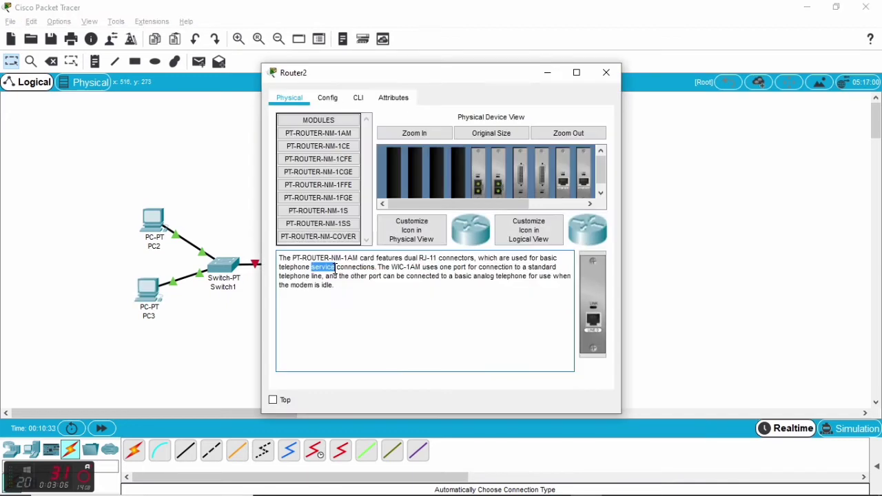
left_click(328, 100)
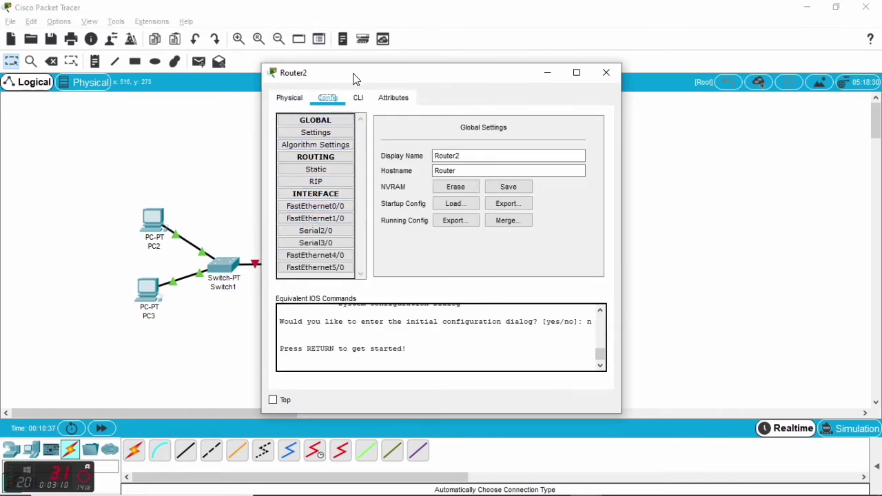
left_click_drag(354, 78, 536, 80)
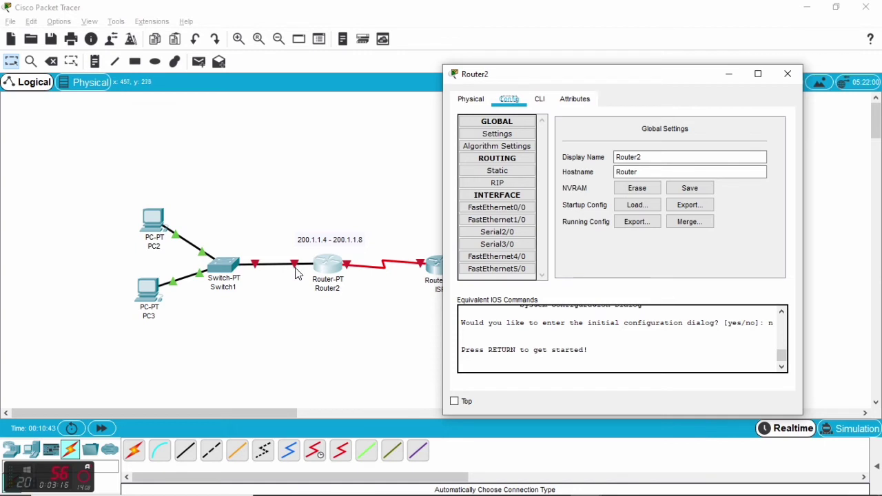
left_click(301, 327)
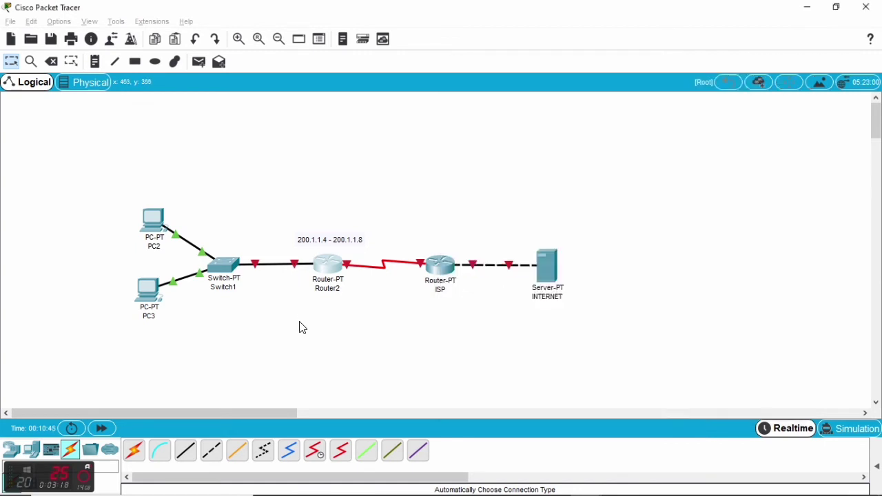
mouse_move(296, 269)
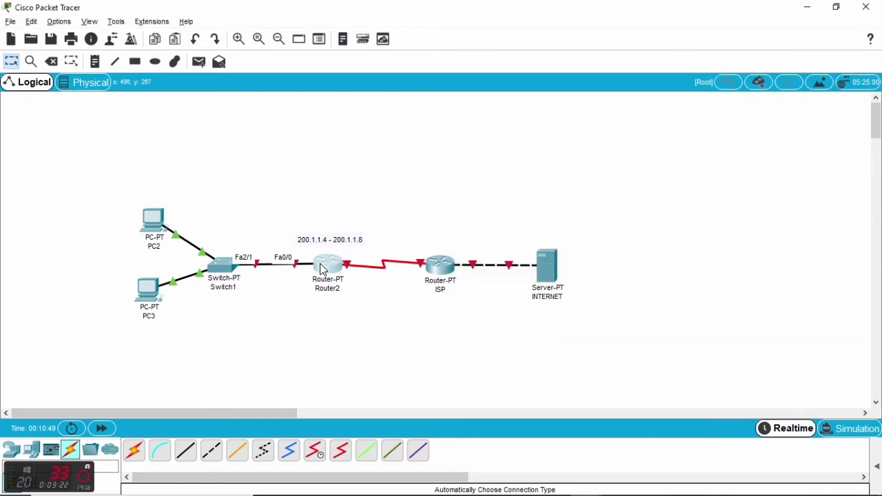
Step: Set Router2's FastEthernet0/0 to IP address 192.168.4.1 with subnet mask 255.255.255.0 and turn the port on
left_click(324, 269)
left_click(483, 214)
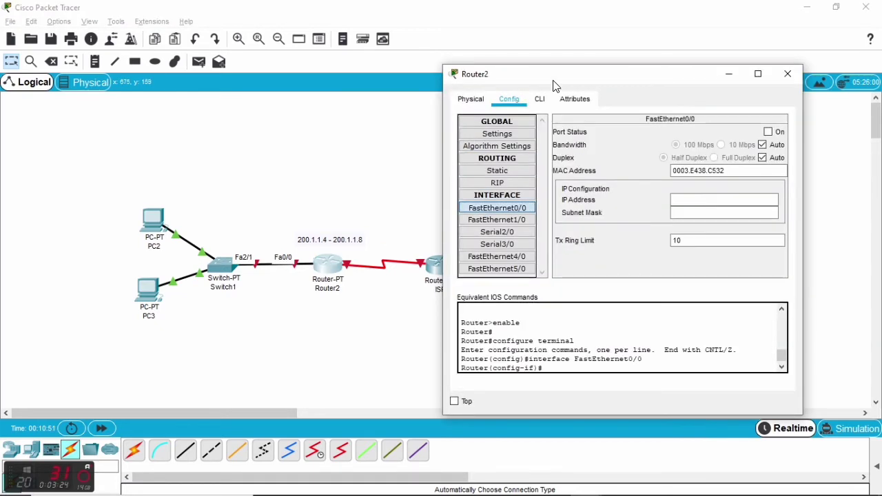
left_click_drag(556, 79, 494, 77)
left_click(632, 197)
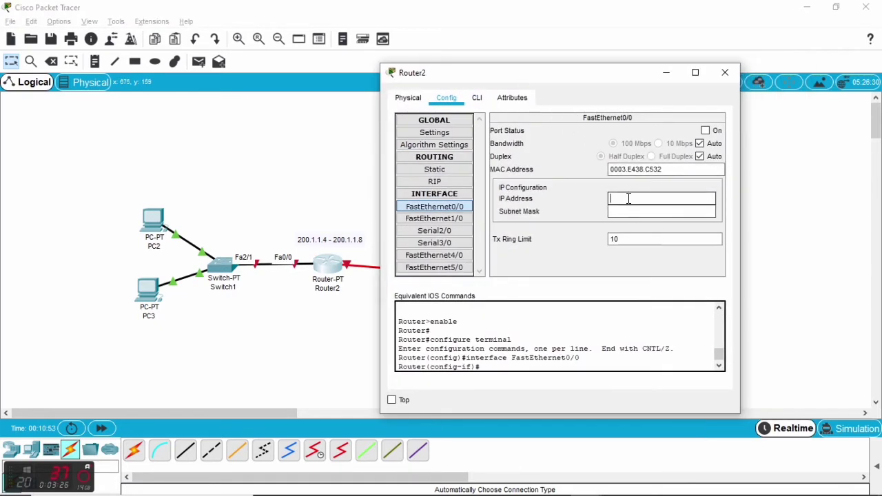
type("192.16")
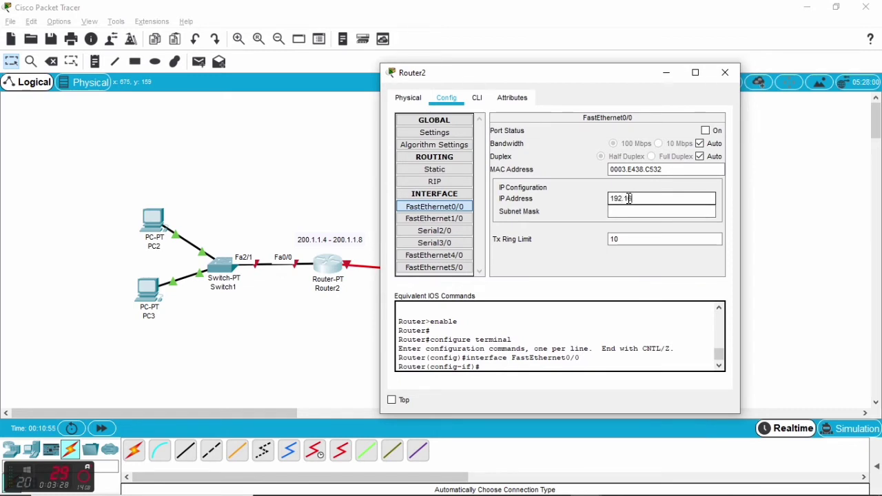
type("8.4.1")
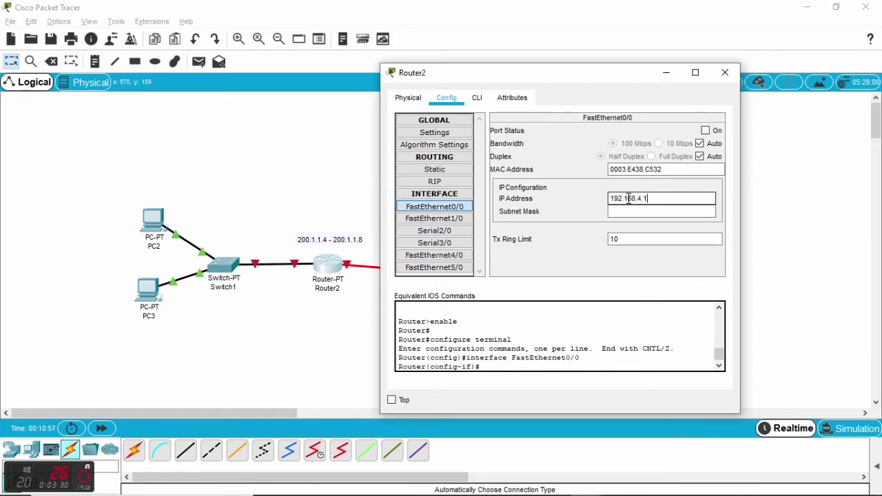
key("Tab")
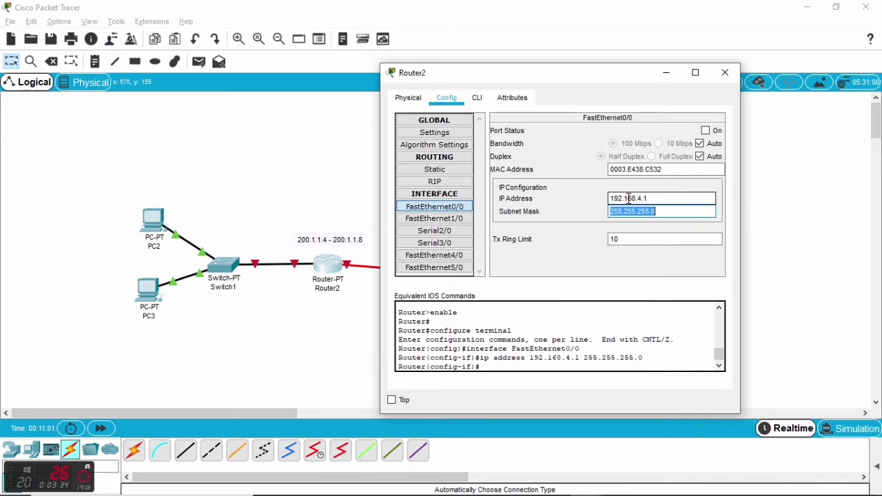
left_click(712, 133)
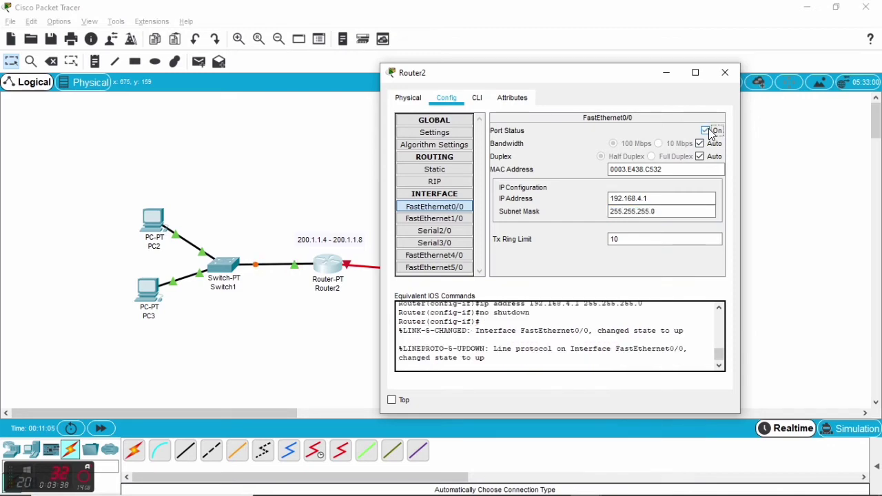
left_click(726, 73)
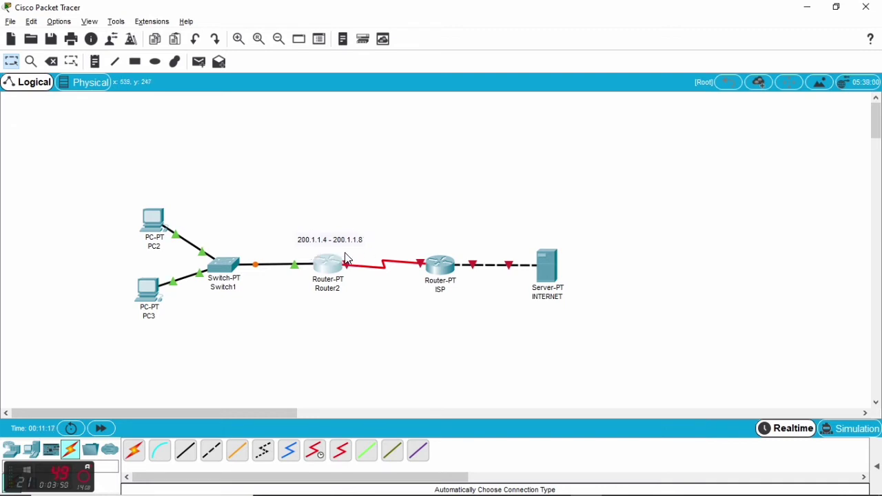
Step: Set Router2's Serial2/0 to IP address 200.1.1.4 with subnet mask 255.255.255.0 and turn the port on
left_click(328, 274)
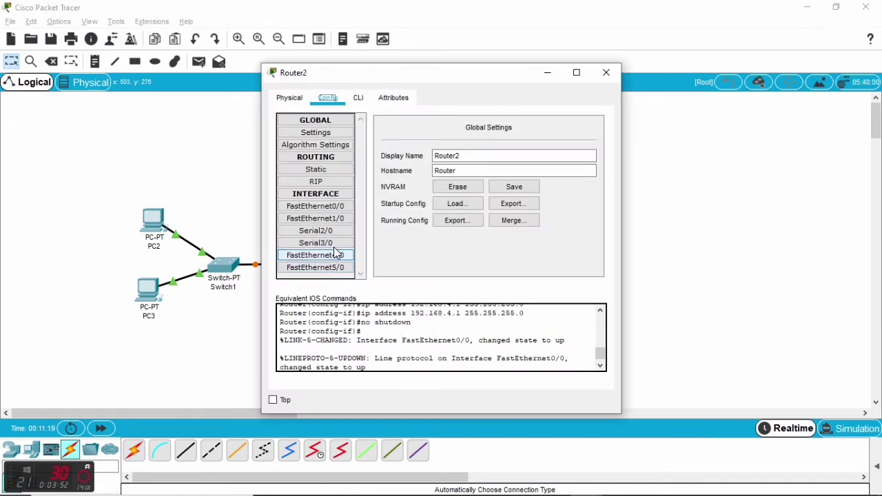
left_click(328, 233)
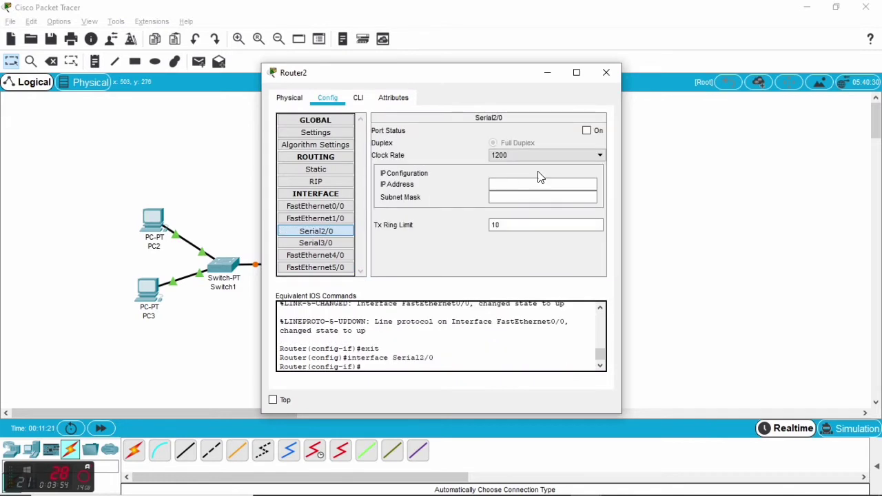
left_click(550, 184)
type("200")
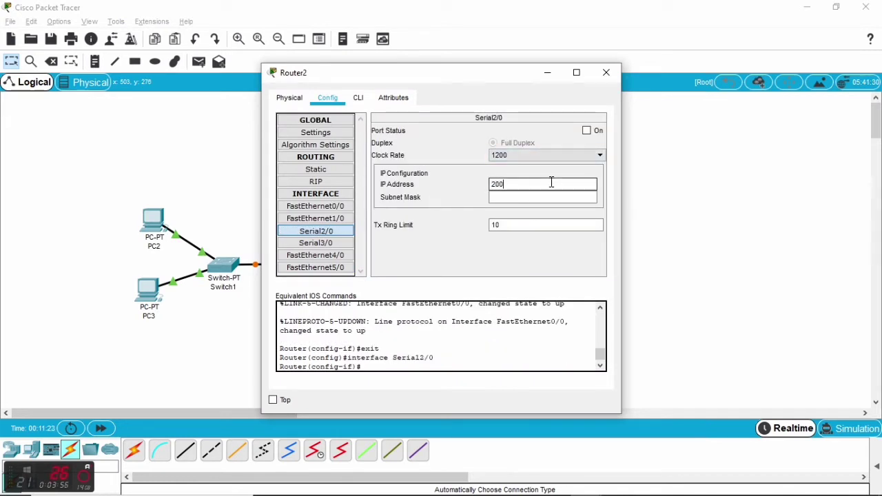
type(".1.1.4")
key("Tab")
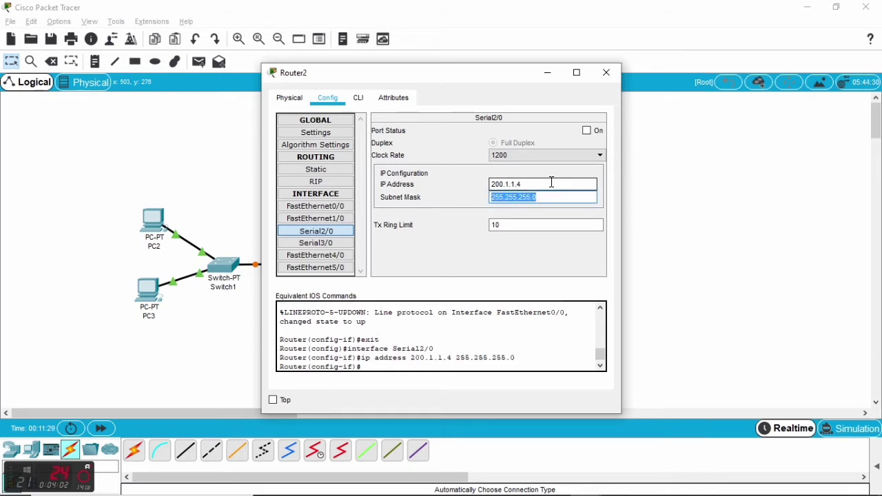
left_click(587, 130)
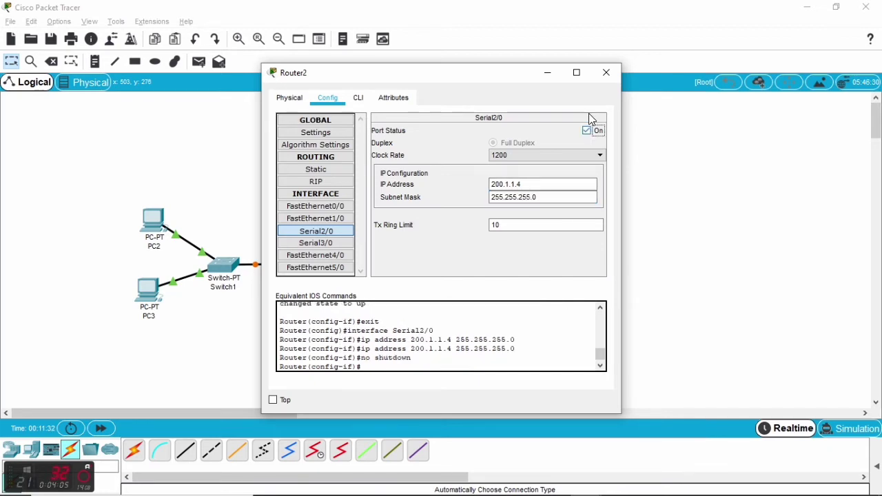
left_click(606, 72)
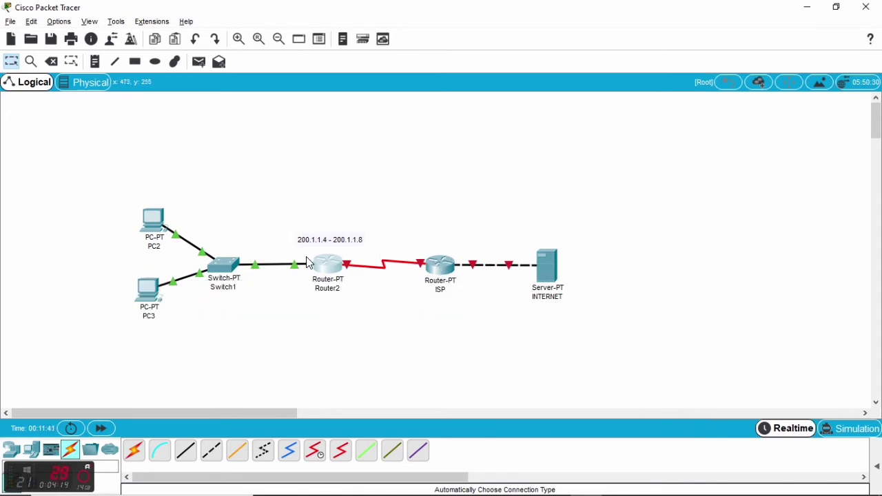
Step: Set the ISP router's Serial2/0 to IP address 200.1.1.20 with subnet mask 255.255.255.0 and turn the port on
left_click(442, 267)
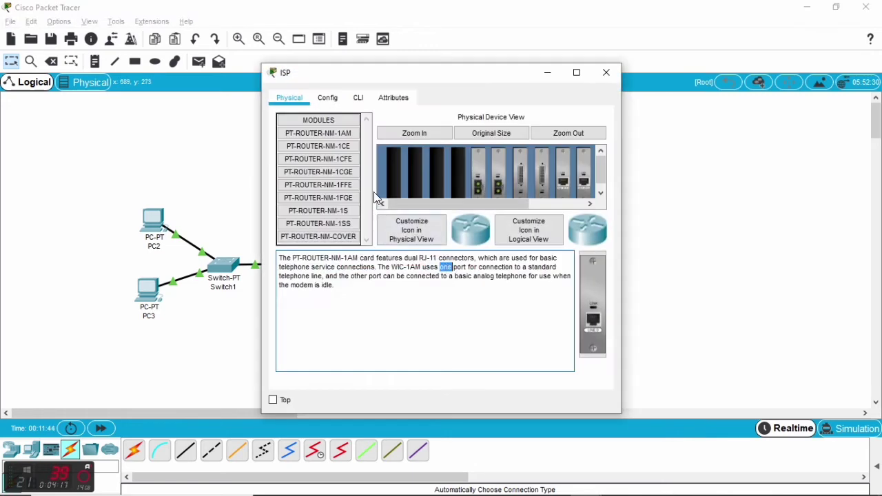
left_click(327, 97)
left_click(319, 233)
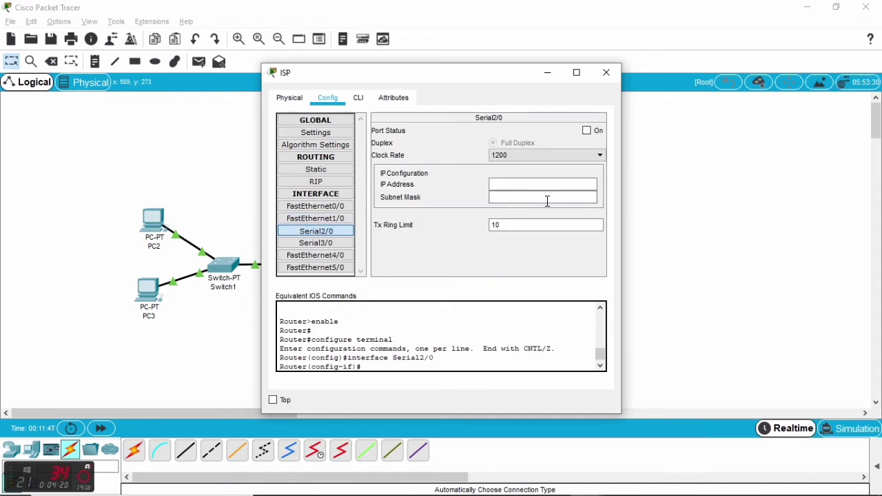
left_click(549, 183)
type("200.1.1")
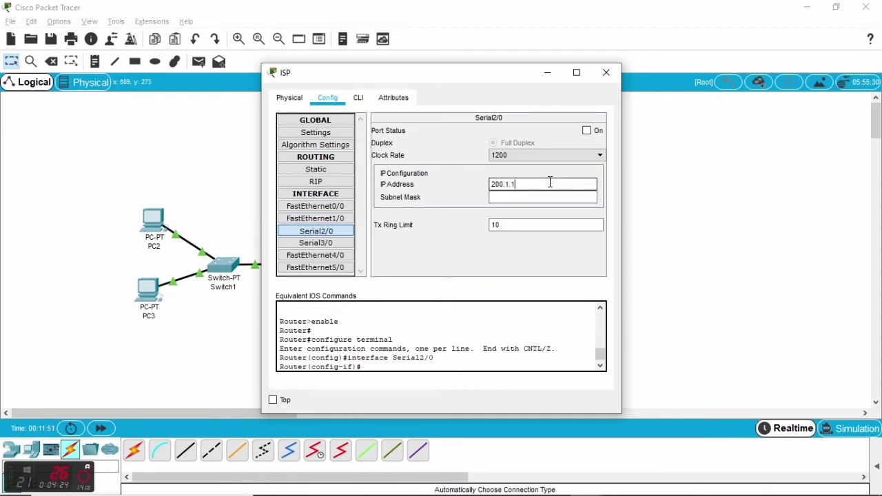
type(".20")
key("Tab")
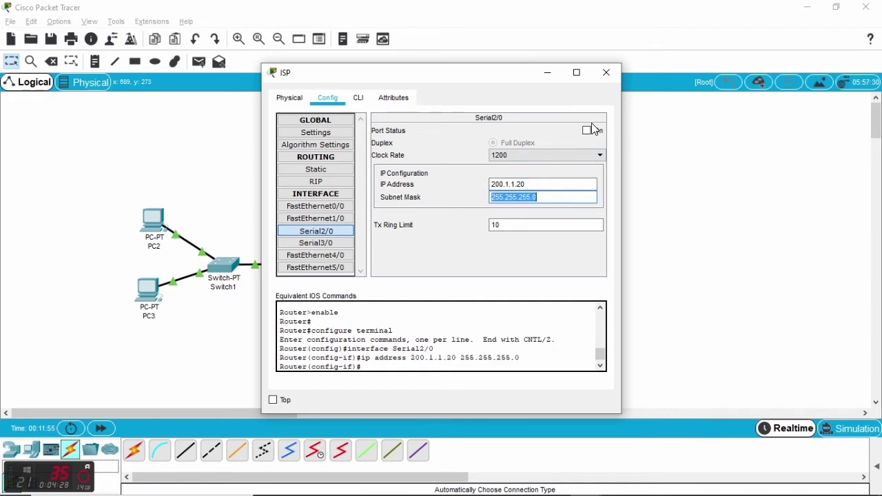
left_click(589, 131)
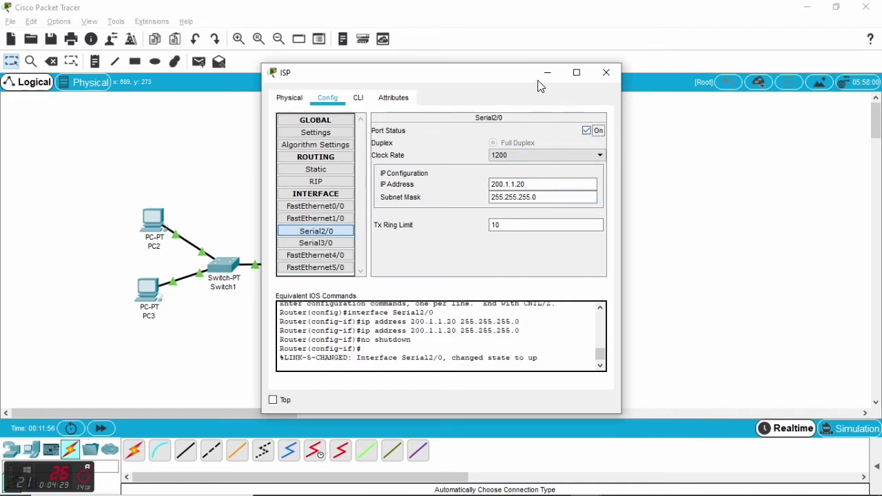
Step: Set the INTERNET server's static IP address to 10.10.1.254 with subnet mask 255.0.0.0 and default gateway 10.10.1.1
left_click(607, 72)
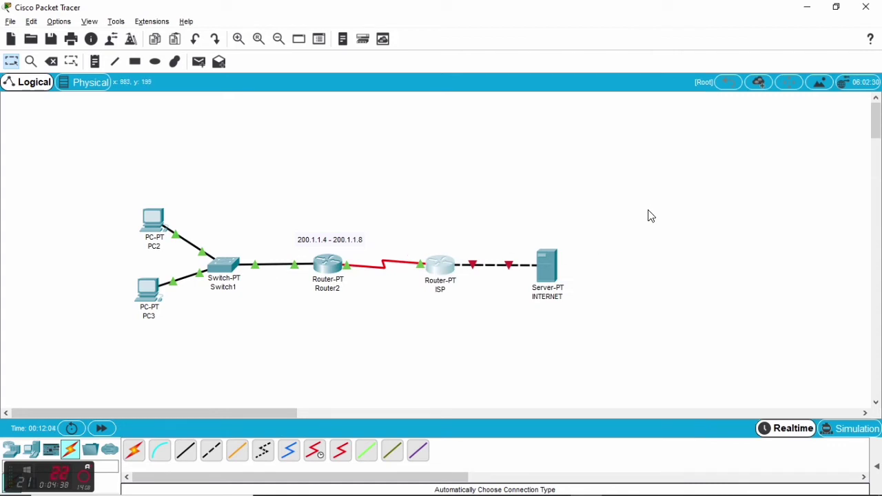
left_click(546, 270)
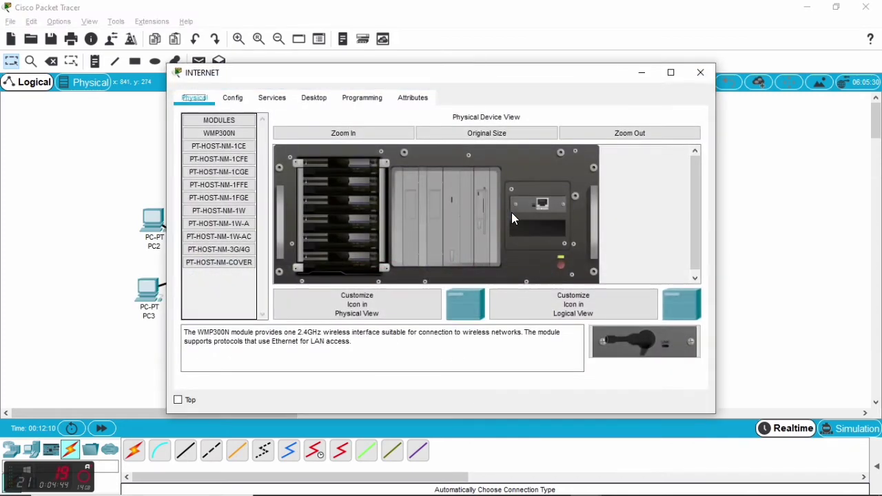
left_click(307, 99)
left_click(249, 175)
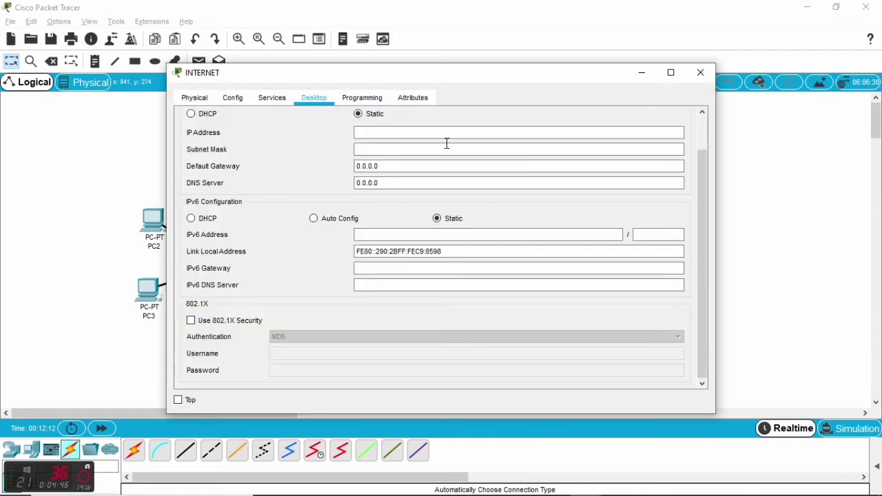
left_click(509, 132)
type("10.10.1")
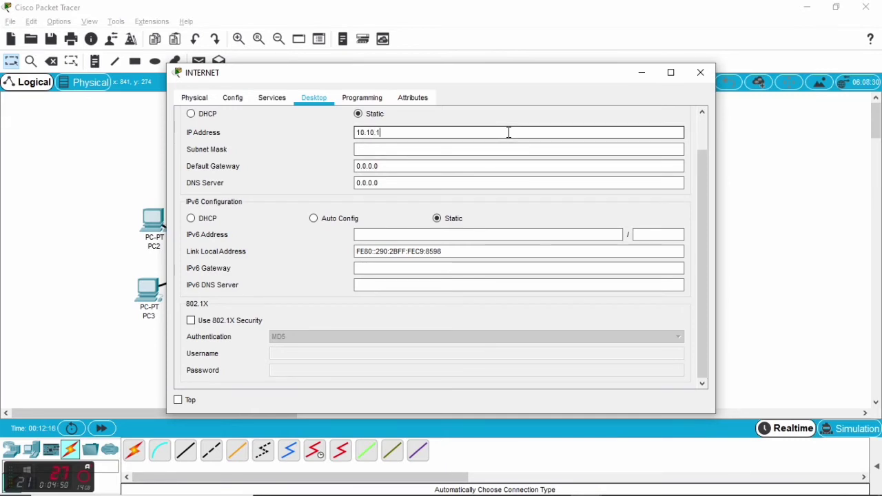
type(".2")
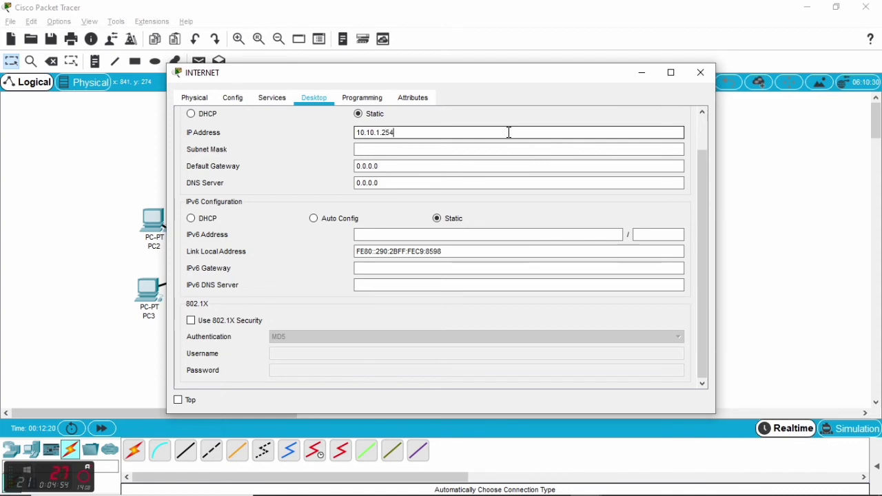
type("54")
key("Tab")
key("Tab")
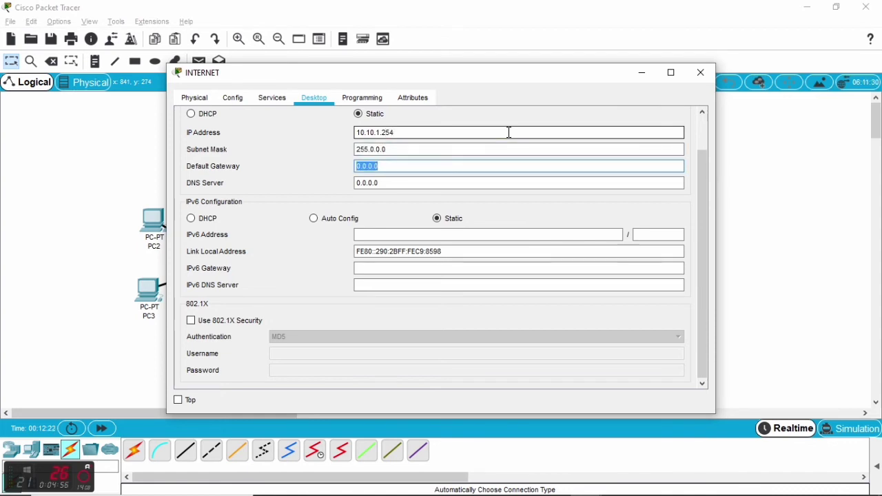
type("10.10")
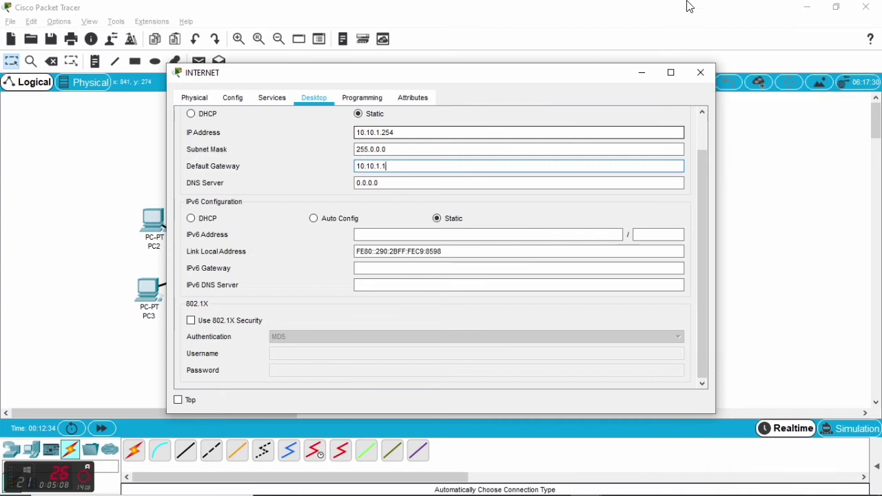
left_click(701, 74)
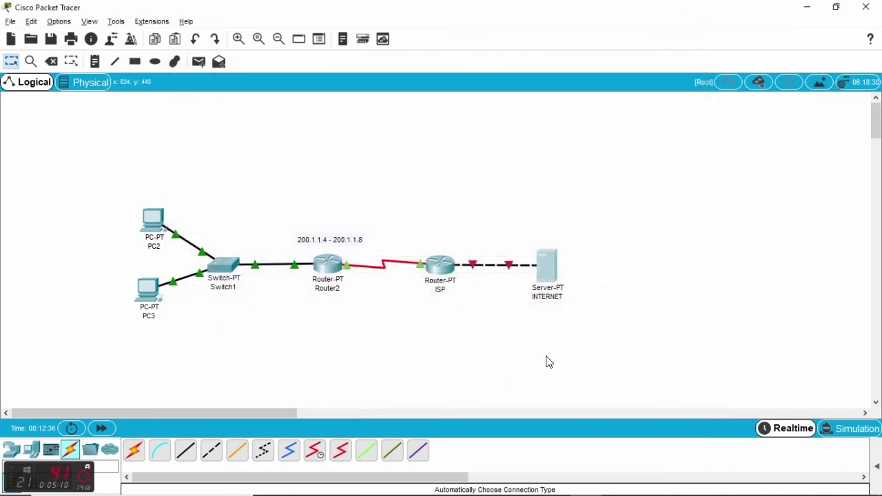
Step: Set the ISP router's FastEthernet0/0 to IP address 10.10.1.1 with subnet mask 255.0.0.0 and turn the port on
left_click(435, 276)
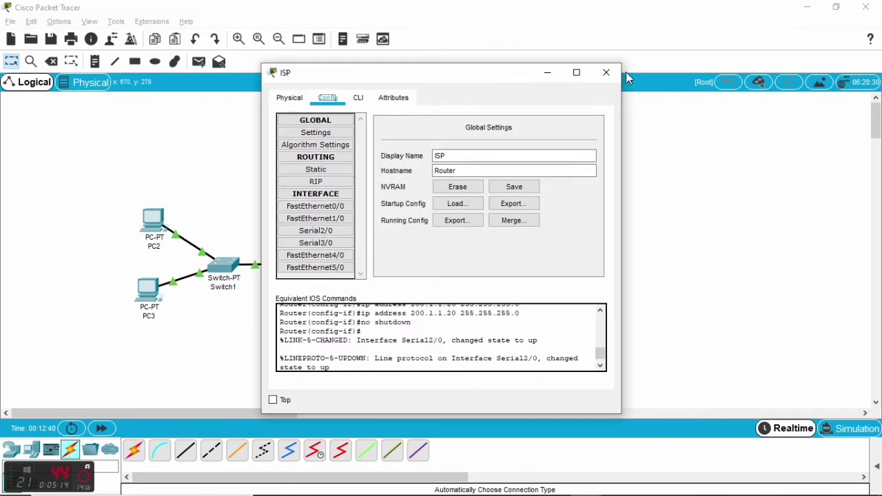
left_click(606, 74)
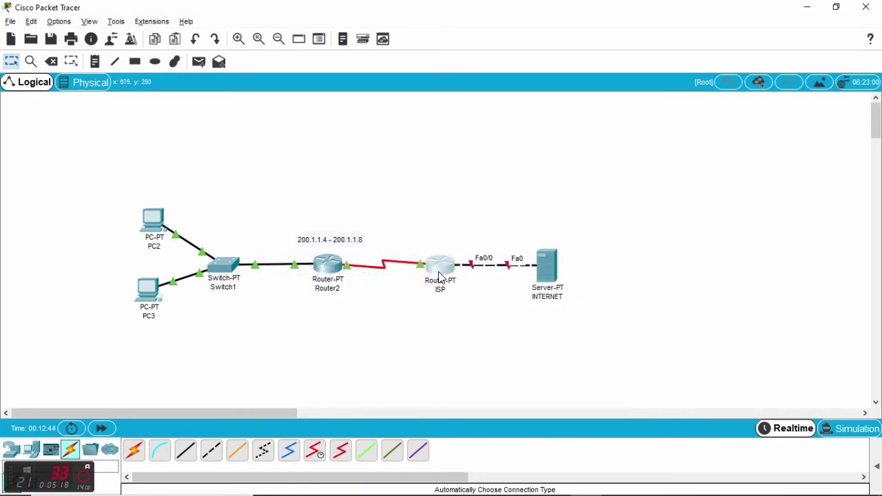
left_click(439, 268)
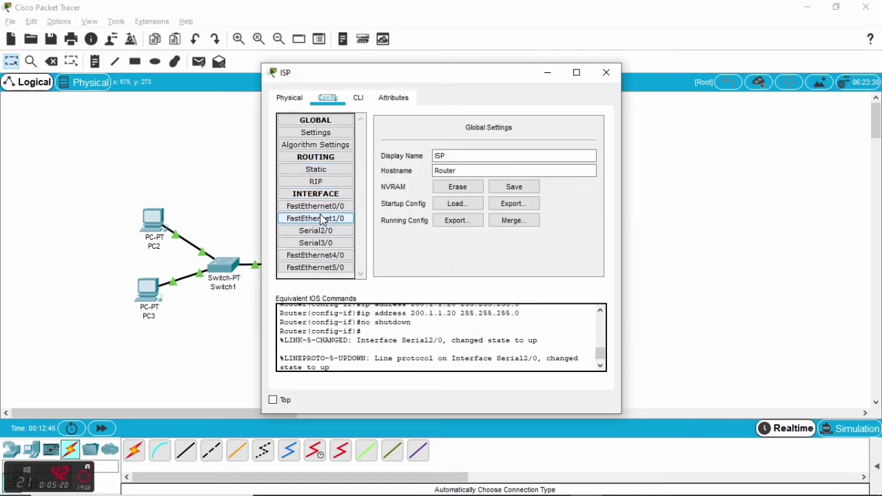
left_click(326, 207)
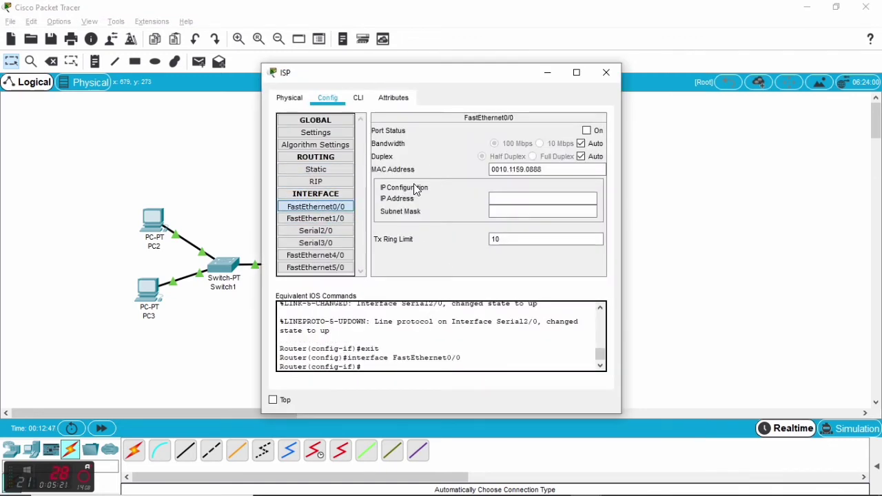
left_click(529, 198)
type("10.10.1")
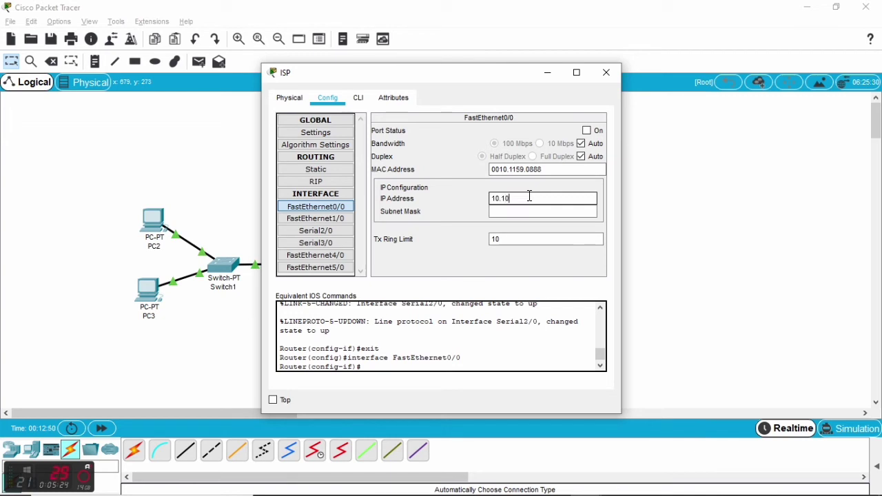
type(".1")
key("Tab")
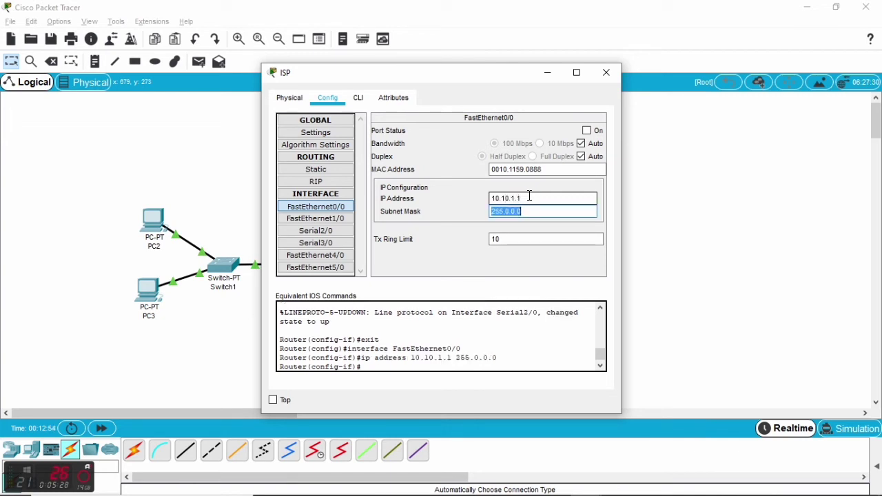
left_click(594, 129)
left_click(597, 73)
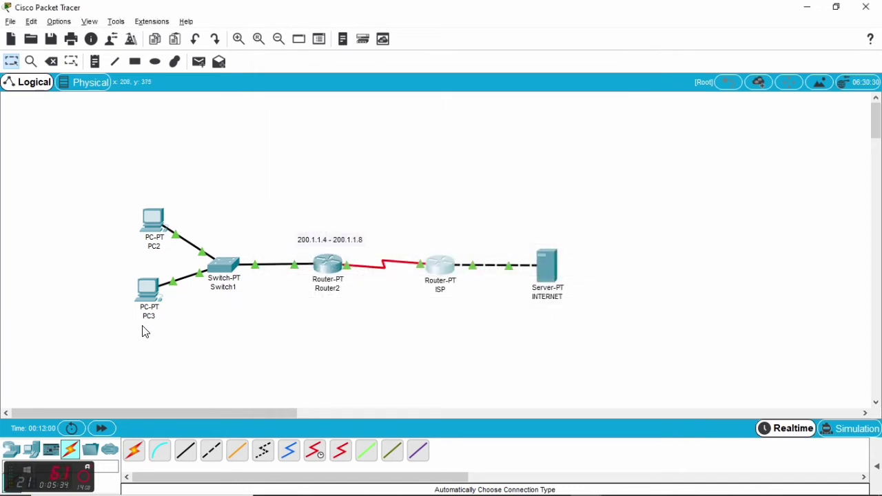
Step: Test connectivity by sending a simple PDU from PC2 to the INTERNET server twice, and delete the test scenario's entries
left_click(878, 467)
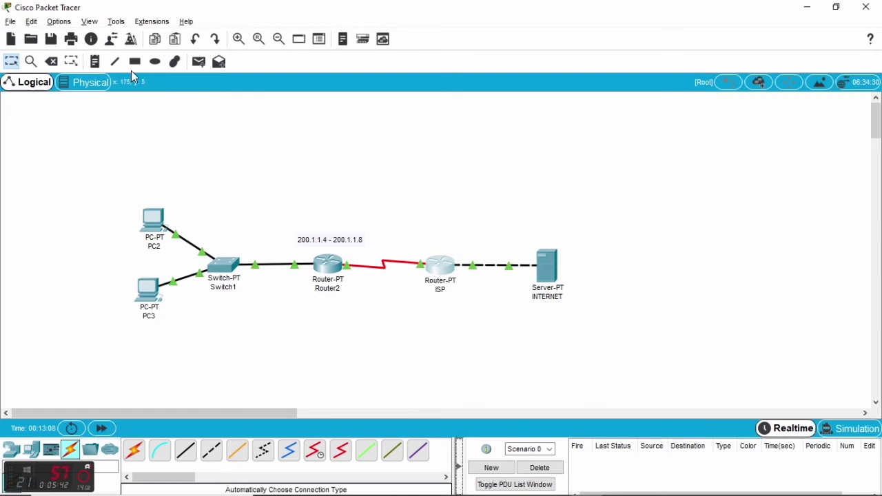
left_click(199, 61)
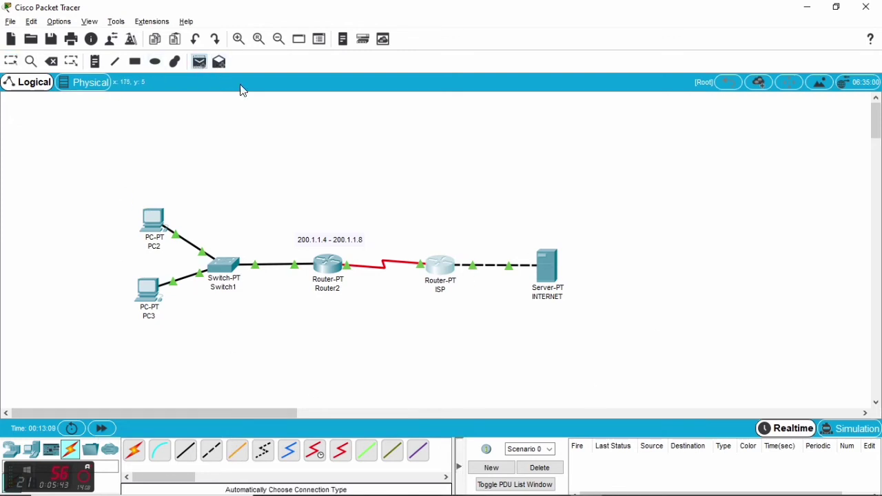
left_click(153, 220)
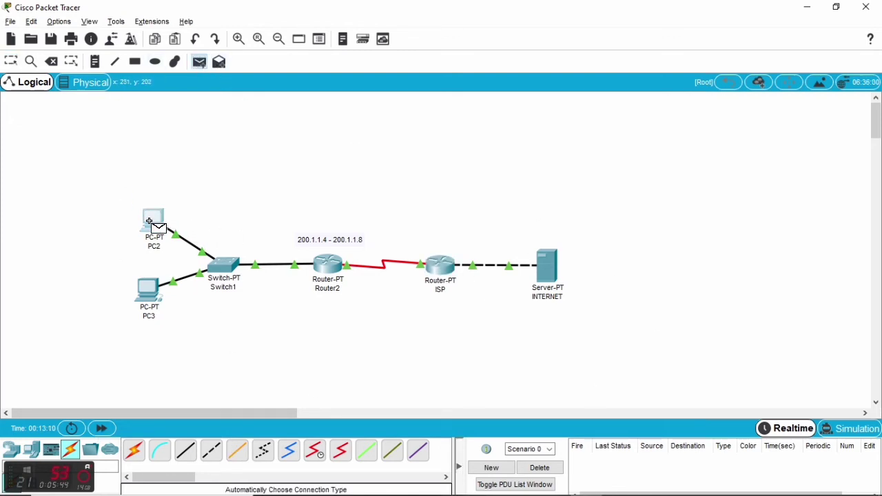
left_click(546, 275)
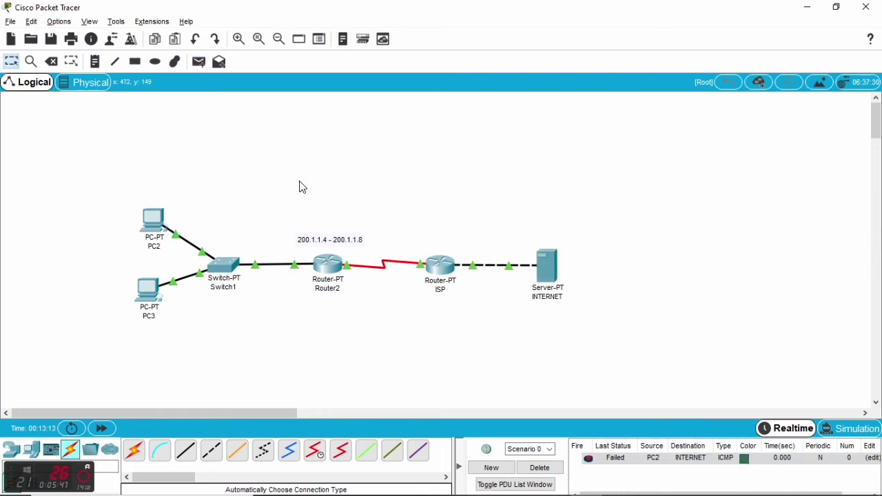
left_click(199, 61)
left_click(153, 220)
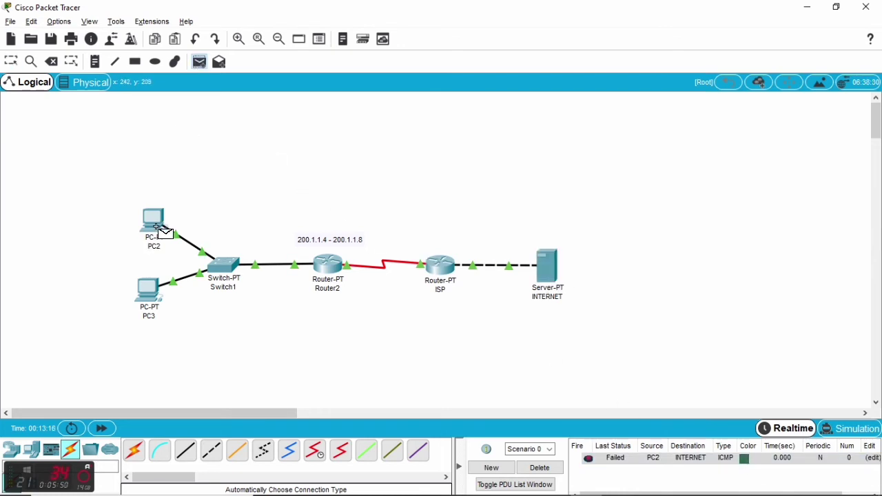
left_click(552, 273)
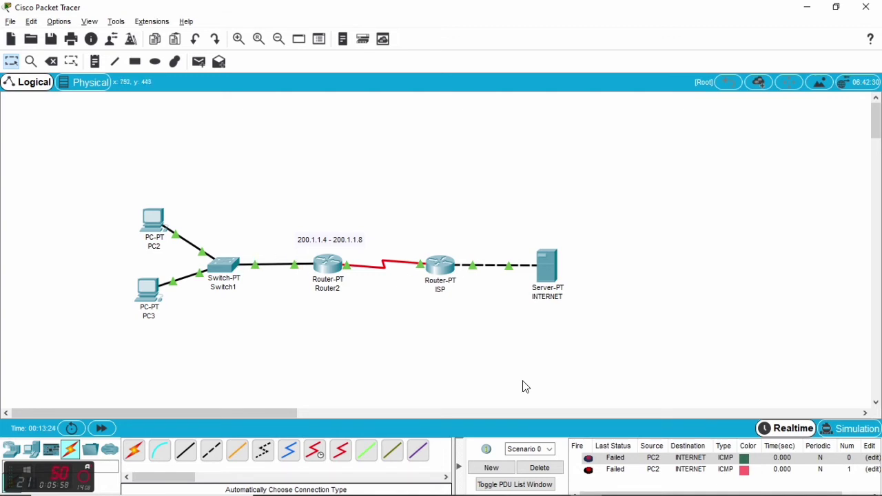
left_click(541, 469)
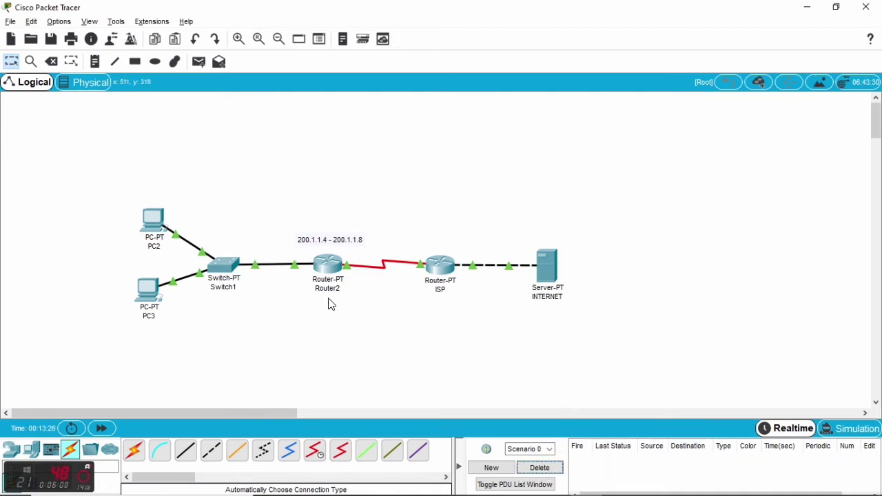
Step: In Router2's command line, leave interface configuration and create access list 1 permitting 192.168.4.0 with wildcard 0.0.0.255
mouse_move(328, 269)
left_click(331, 273)
left_click(328, 268)
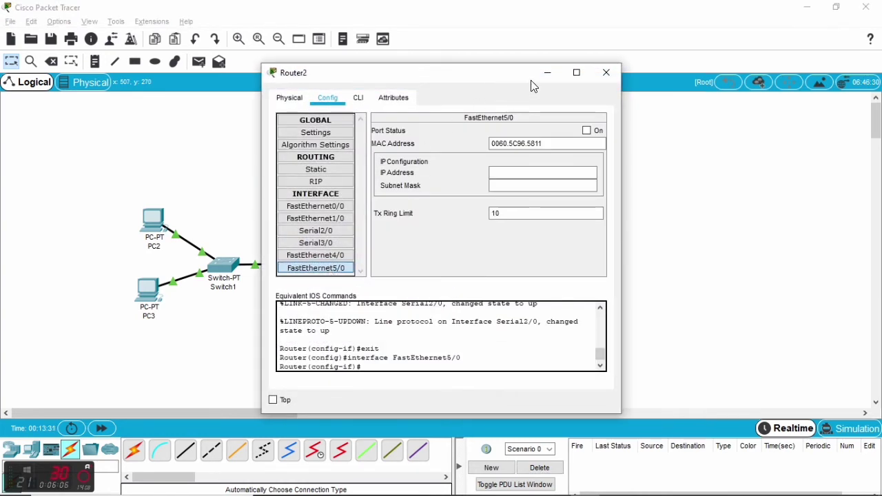
left_click(358, 98)
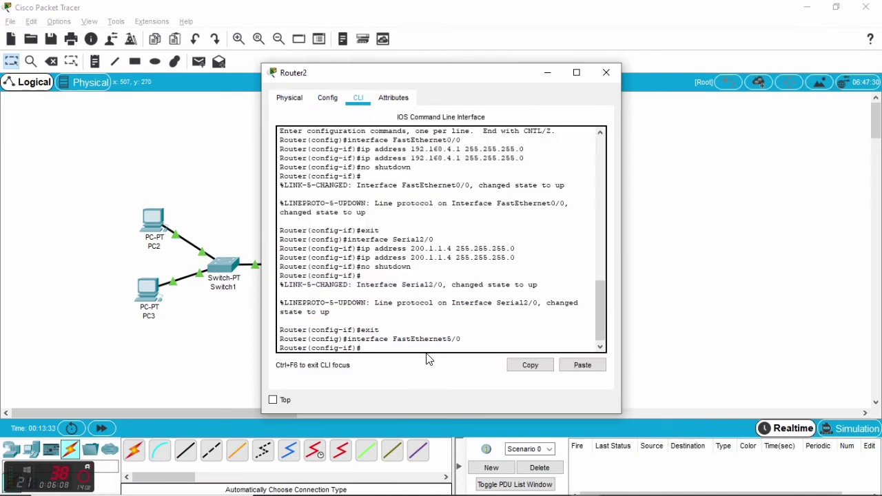
type("EX")
key("Return")
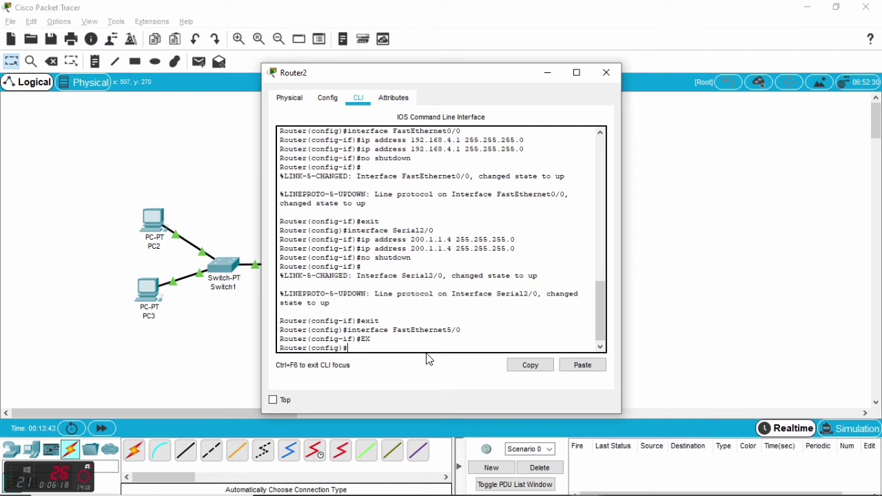
type("access-list 1 permit 192.168.4.0")
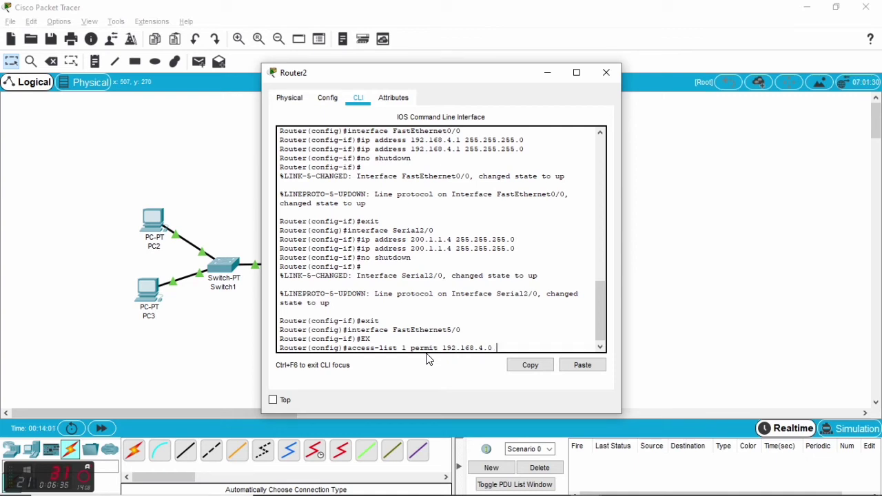
type("0.0.0.255")
key("Return")
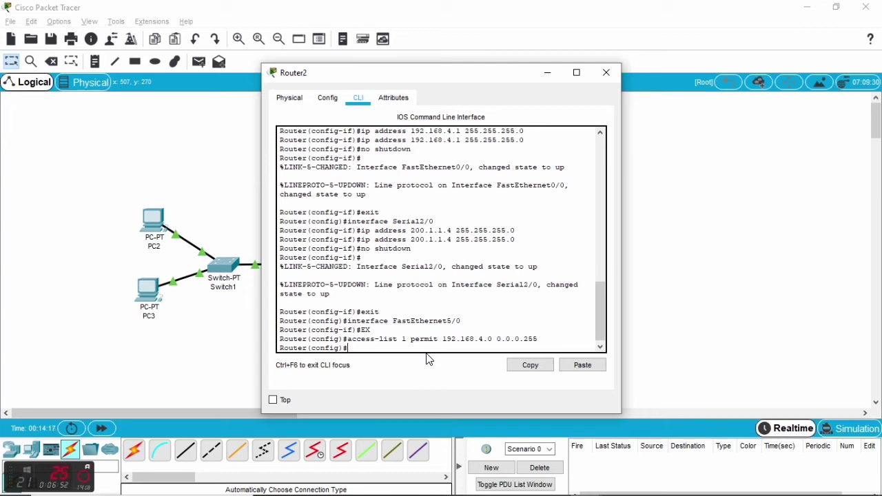
Step: Define a NAT pool named NAMA on Router2 with addresses 200.1.1.4 to 200.1.1.8 and netmask 255.255.255.0
type("ip nat pool NAMA")
left_click_drag(433, 85, 632, 82)
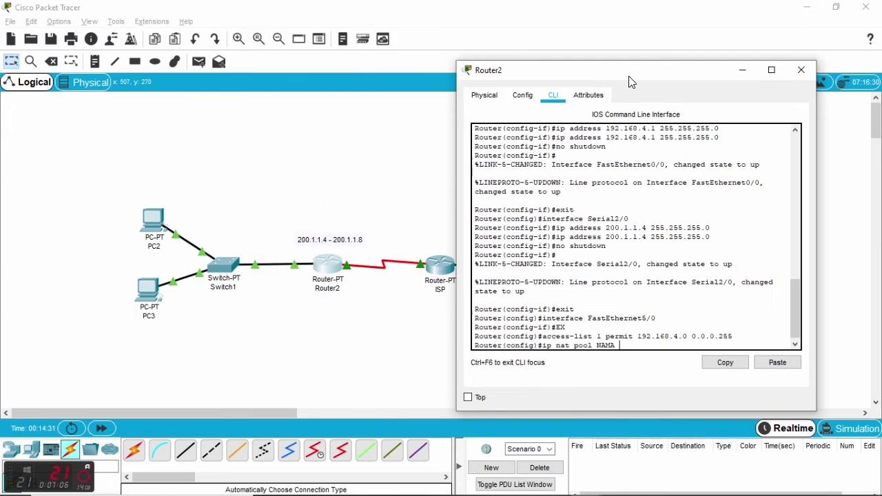
type("200.1.1.1")
key("BackSpace")
type("4 200.1.1.8")
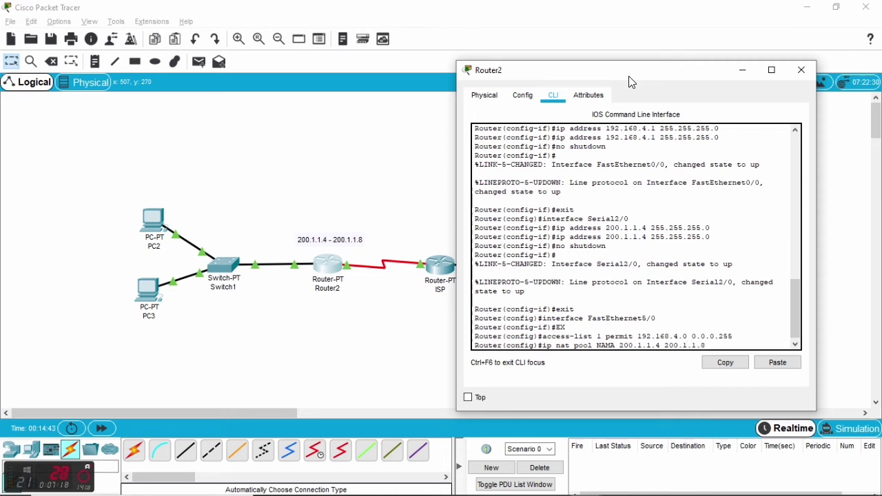
type(" netmask 255.255.255")
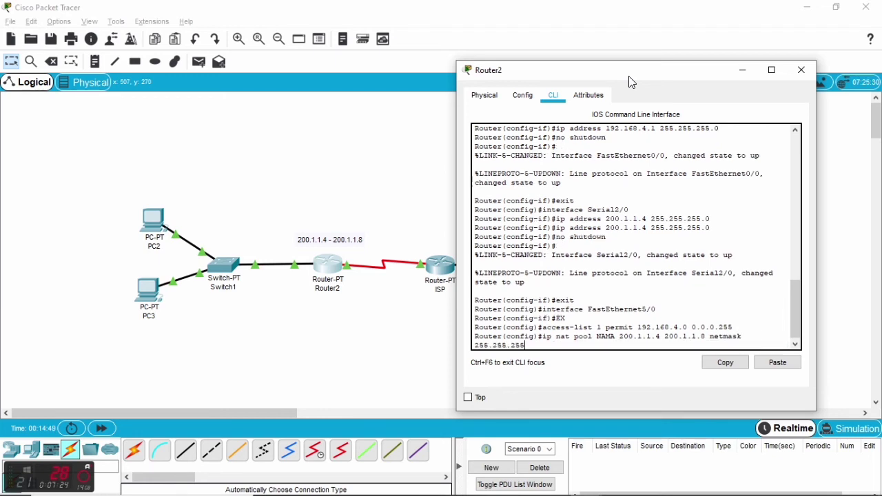
type(".0")
key("Return")
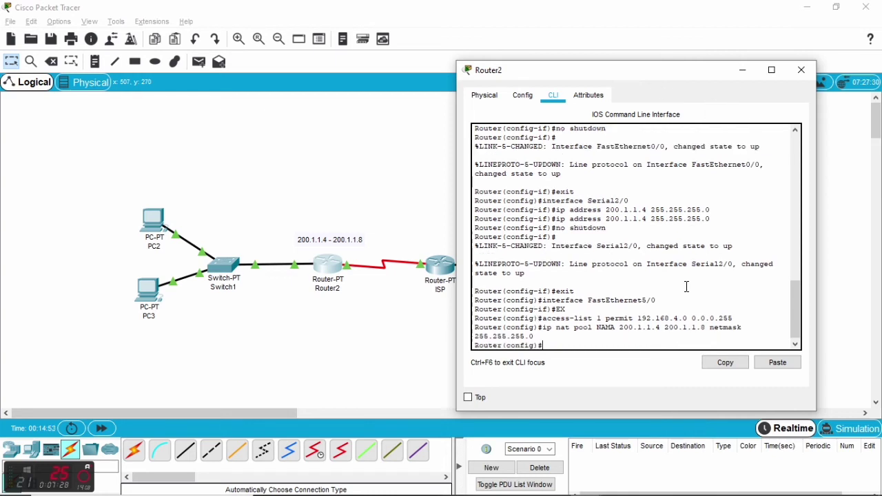
Step: On Router2, bind access list 1 to NAT pool NAMA as the inside source translation with overload
left_click_drag(597, 318, 640, 317)
left_click_drag(579, 328, 604, 328)
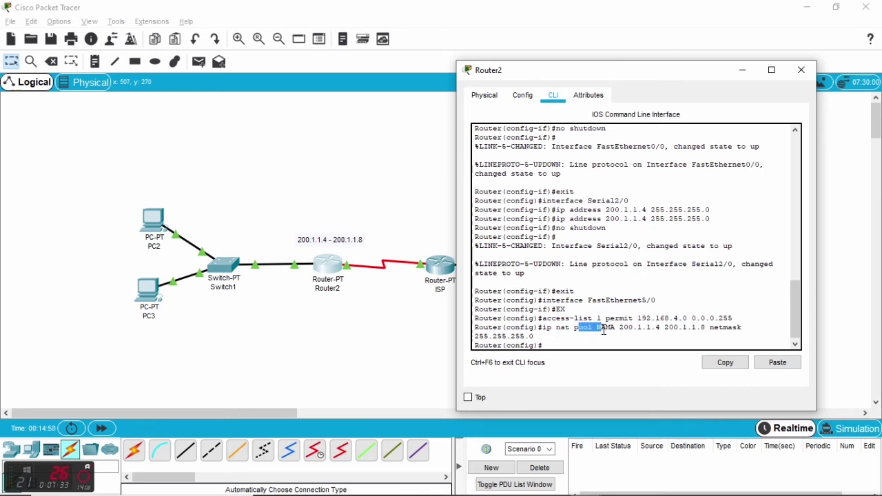
left_click(552, 346)
type("ip nat inside")
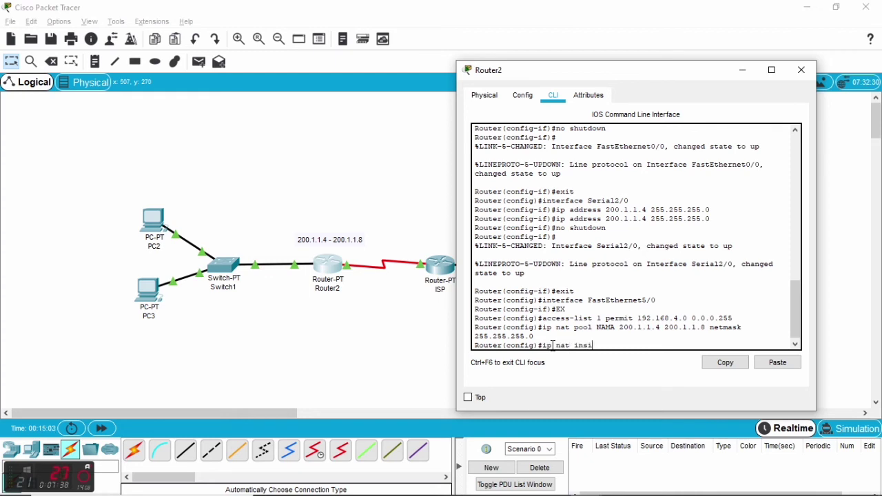
type(" source list 1")
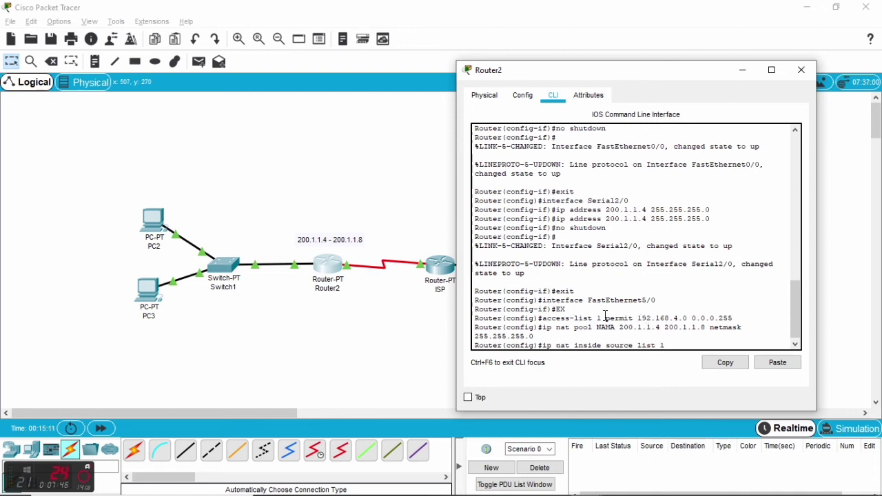
type(" pool")
type(" NAMA")
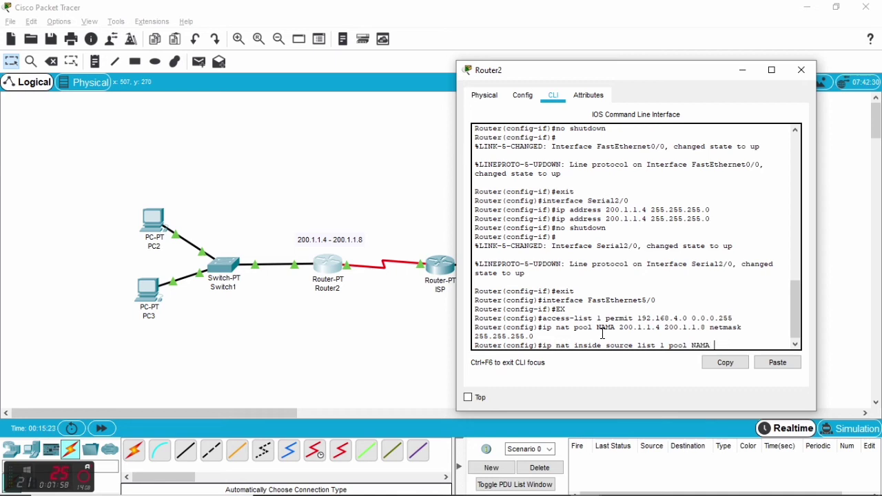
type(" overload")
key("Return")
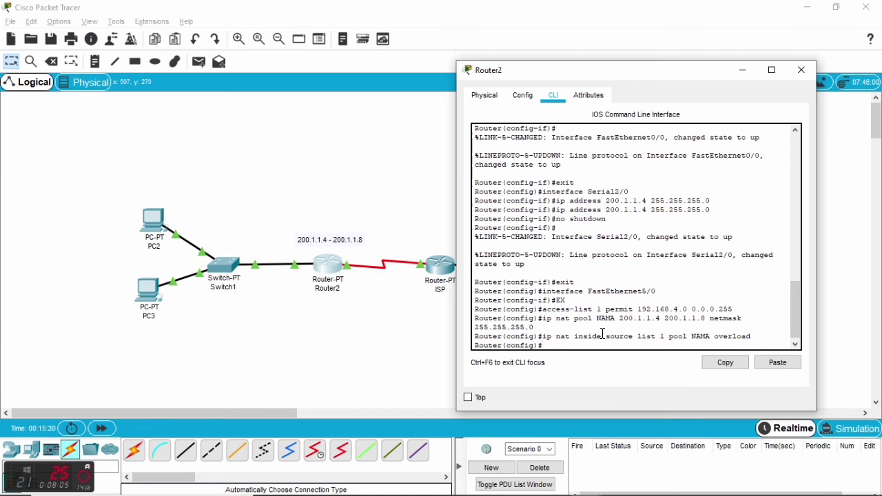
Step: Mark Router2's interface f0/0 as NAT inside and leave its interface configuration
left_click(732, 70)
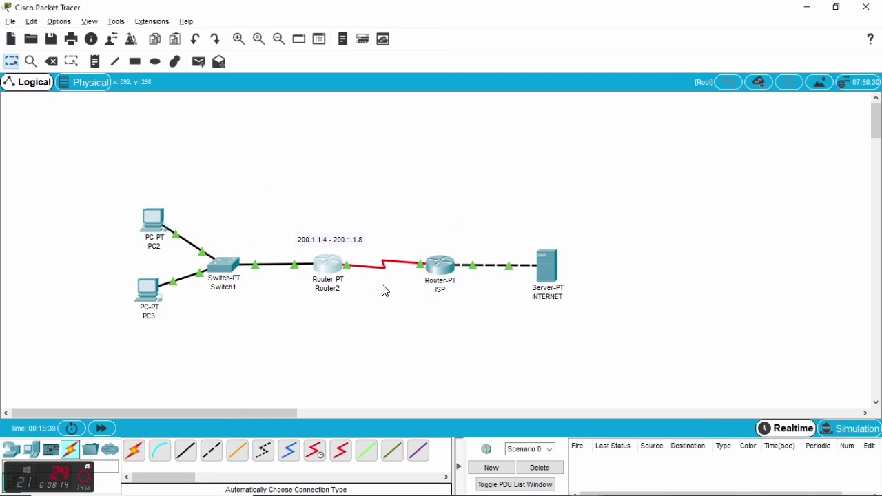
left_click(328, 269)
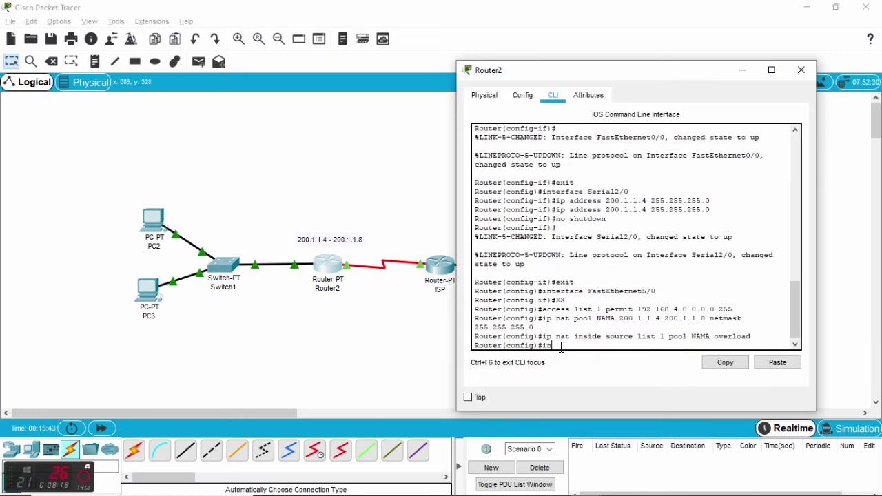
type("int f0/0")
key("Return")
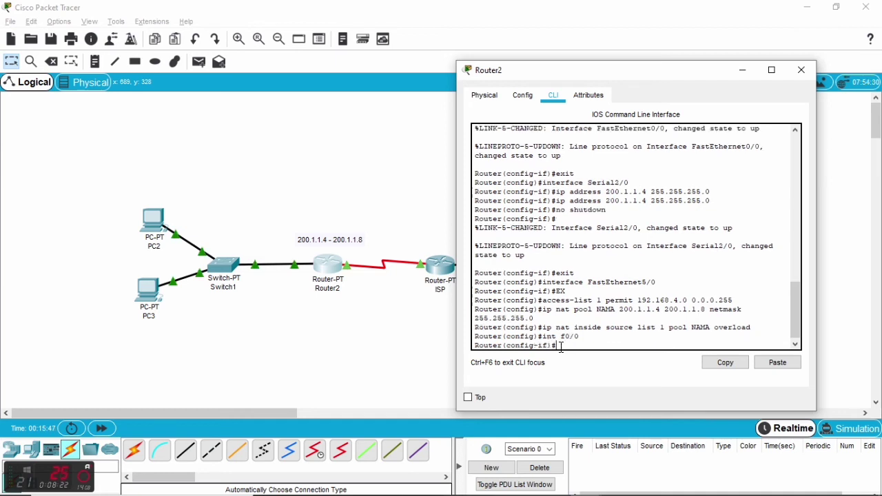
type("i")
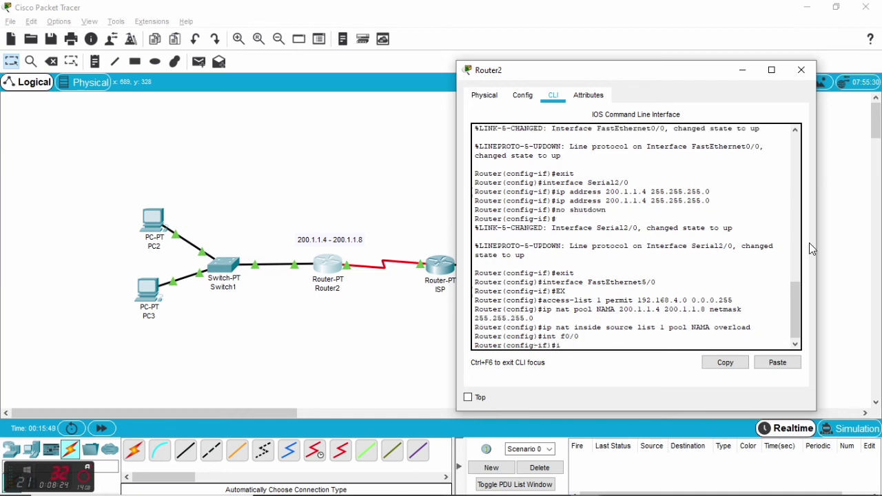
type("p nat inside")
key("Return")
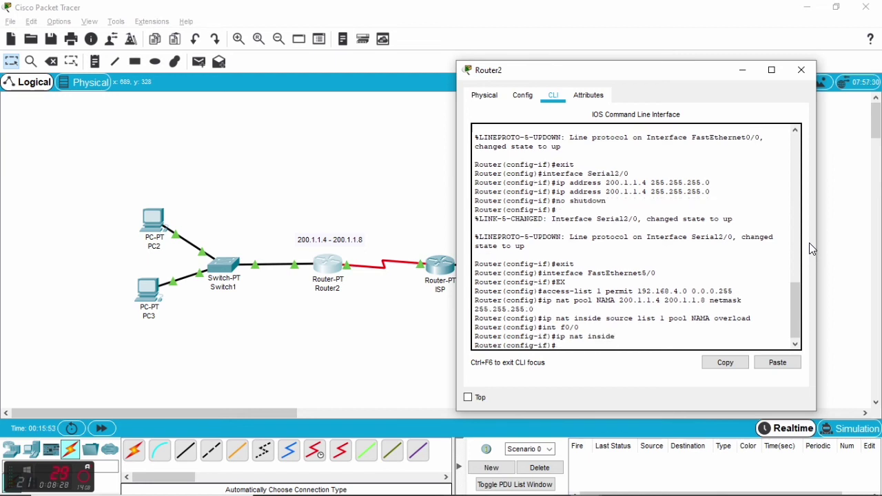
type("ex")
key("Return")
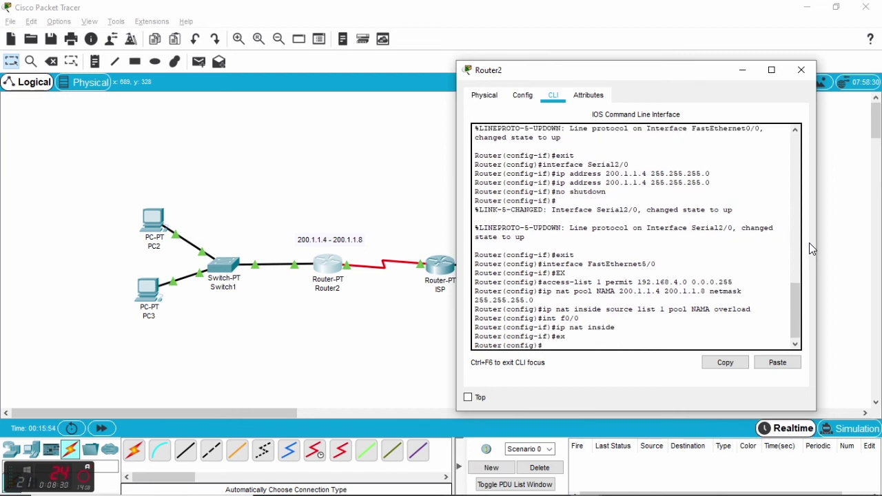
Step: Mark Router2's serial interface s2/0 as NAT outside and return to global configuration
type("int s2/0")
left_click(397, 327)
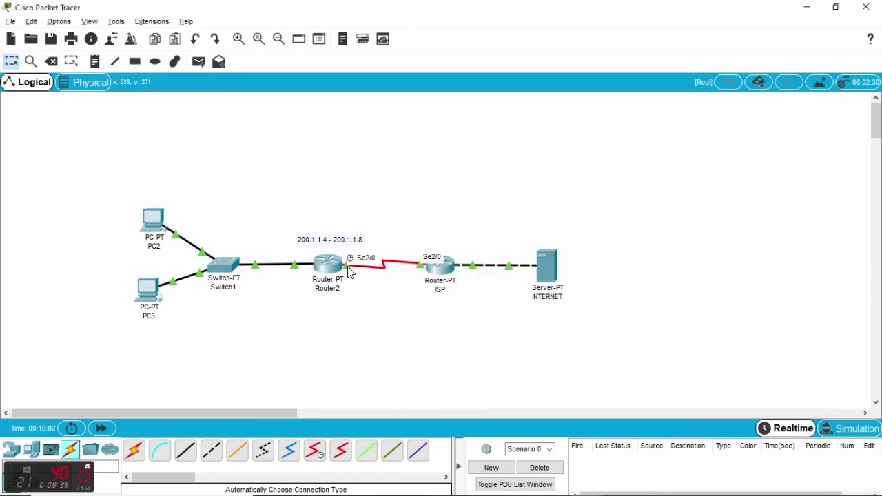
left_click(317, 274)
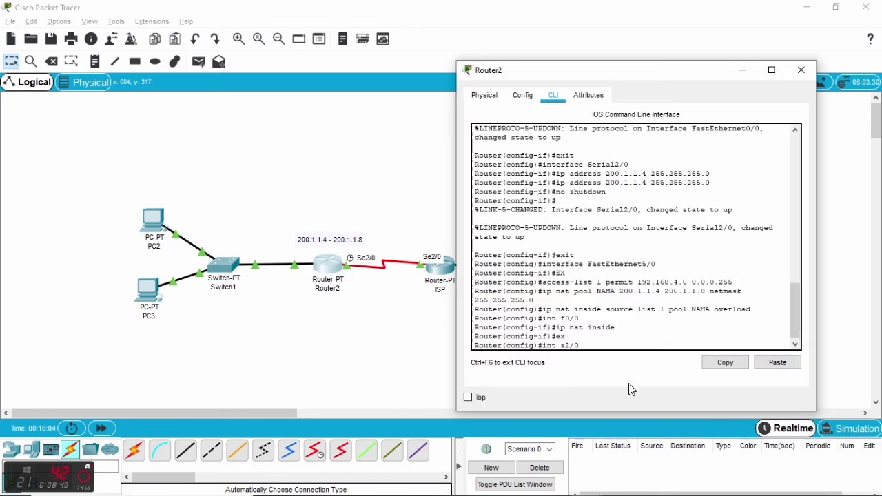
key("Return")
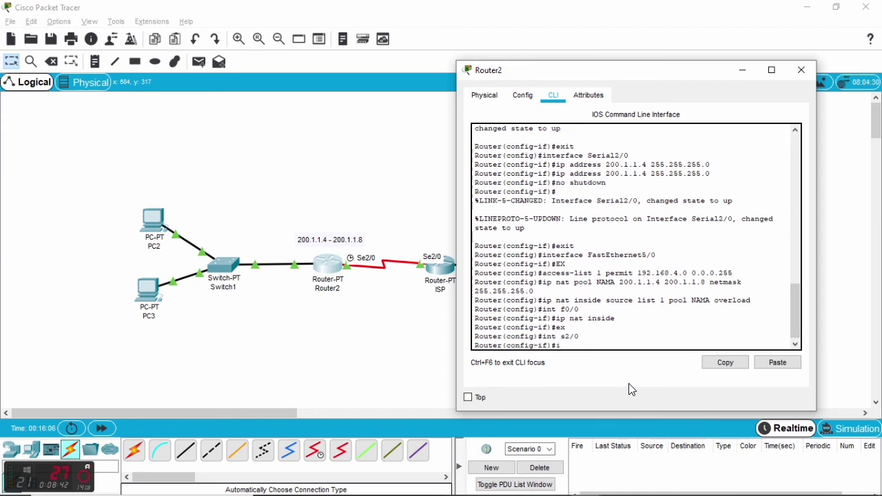
type("ip nat outside")
key("Return")
type("er(config-if)#e")
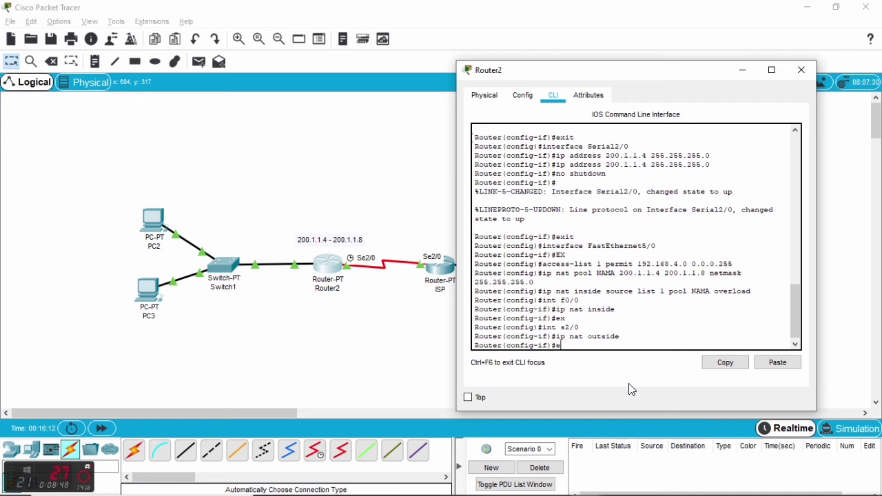
type("x")
key("Return")
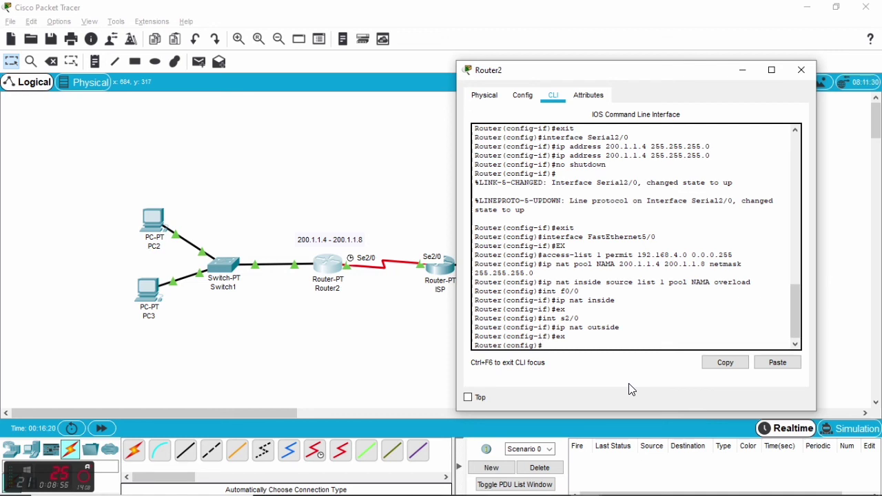
Step: Add a default route 0.0.0.0 0.0.0.0 through s2/0 on Router2 and close its configuration window
type("ip route 0.0.0.0 0.0.0.0 s2")
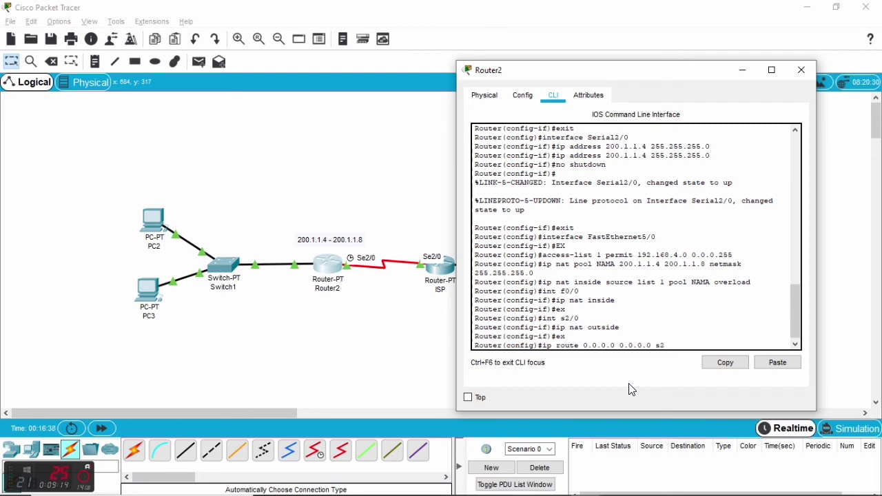
type("/0")
key("Return")
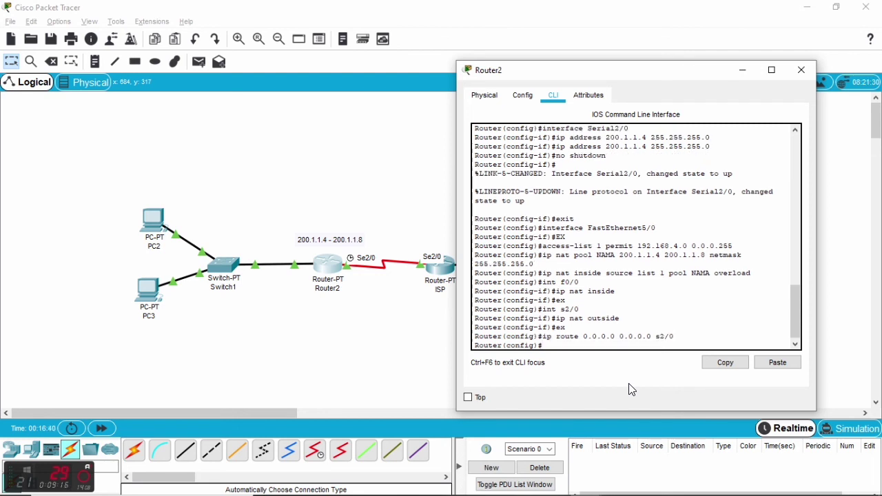
left_click(802, 70)
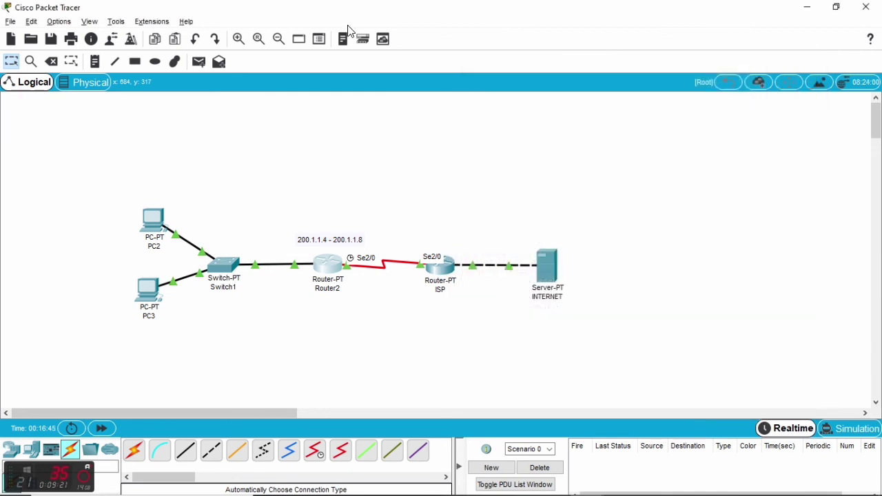
Step: Test the NAT configuration by sending a simple PDU from PC2 to the INTERNET server twice
left_click(199, 62)
left_click(158, 230)
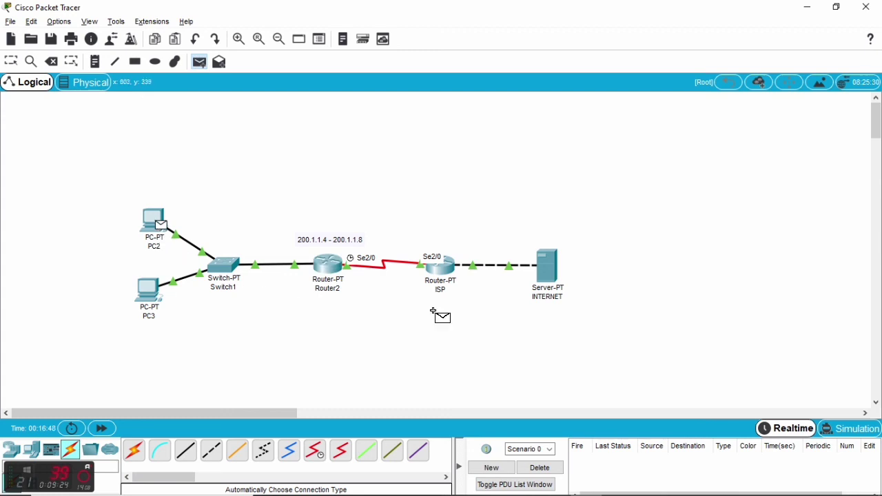
left_click(558, 276)
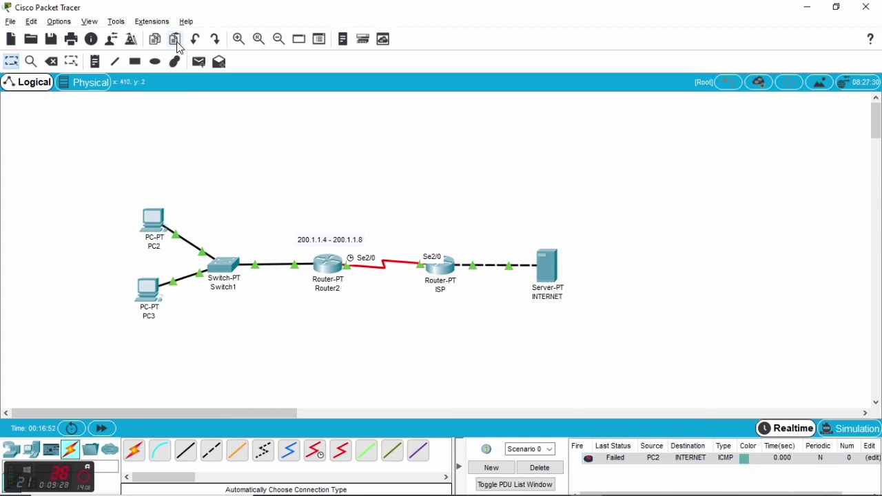
left_click(197, 63)
left_click(157, 230)
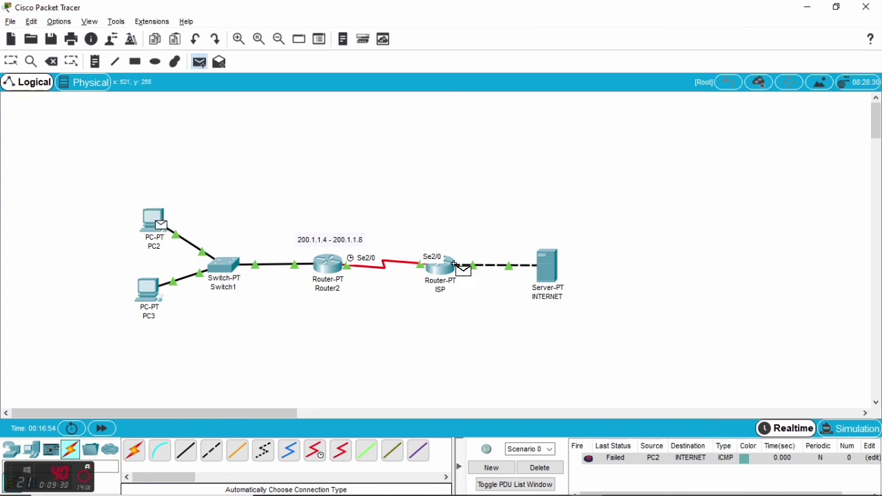
left_click(551, 272)
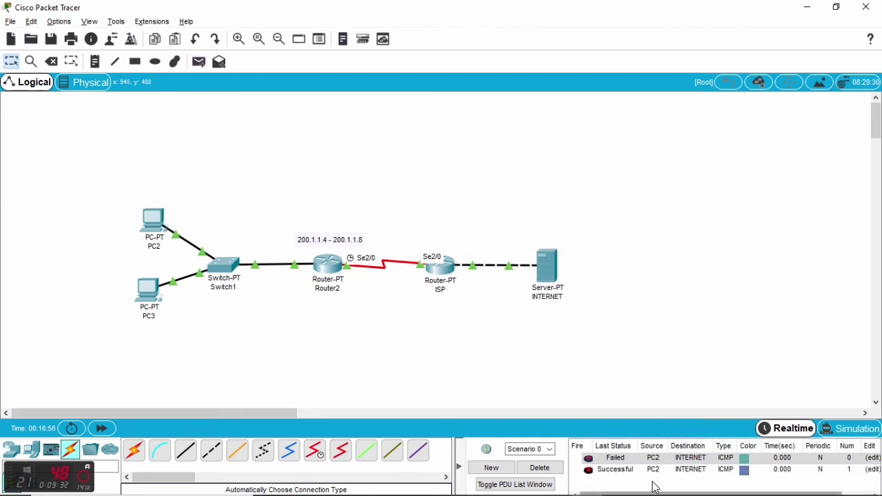
Step: Send a simple PDU from PC3 to the INTERNET server to test its connectivity
left_click(199, 62)
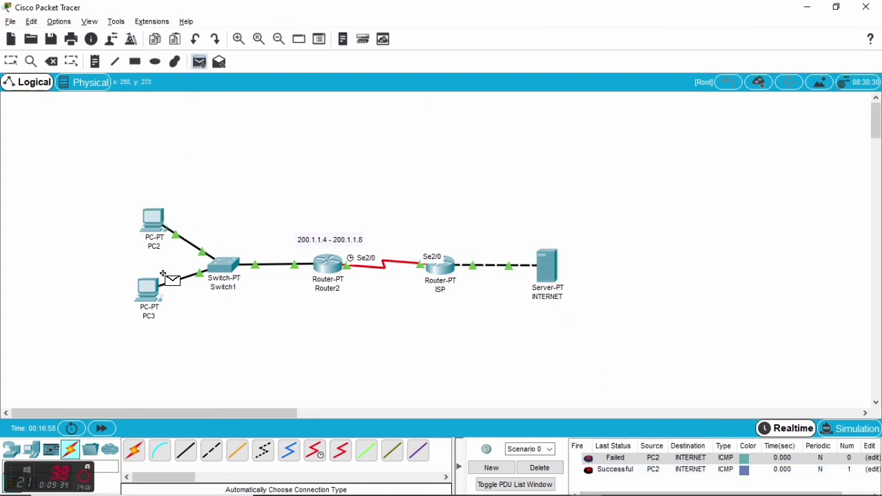
left_click(152, 293)
left_click(556, 267)
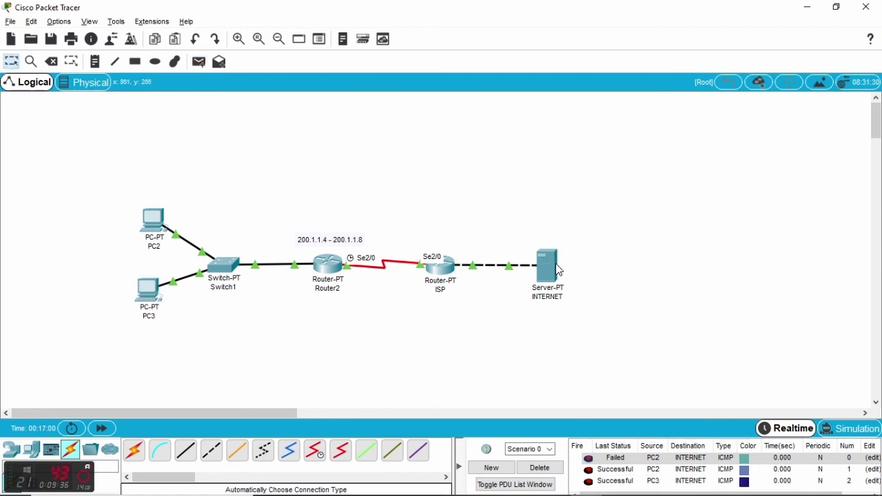